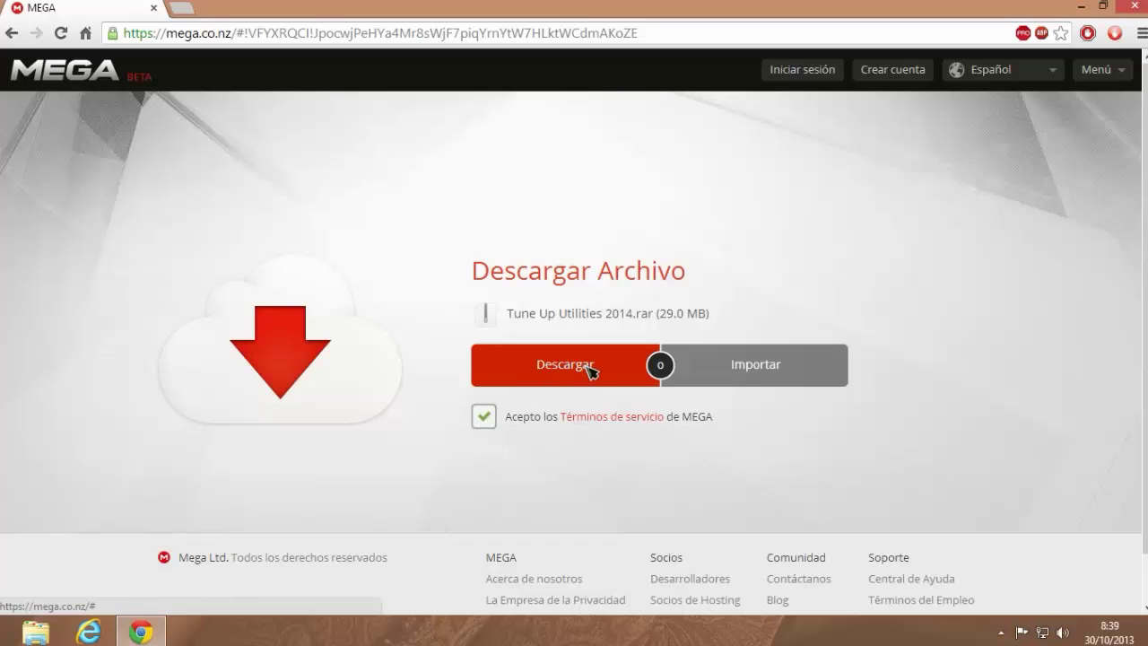
Step: Extract the Tune Up Utilities 2014 archive on the desktop with WinRAR
click(1081, 11)
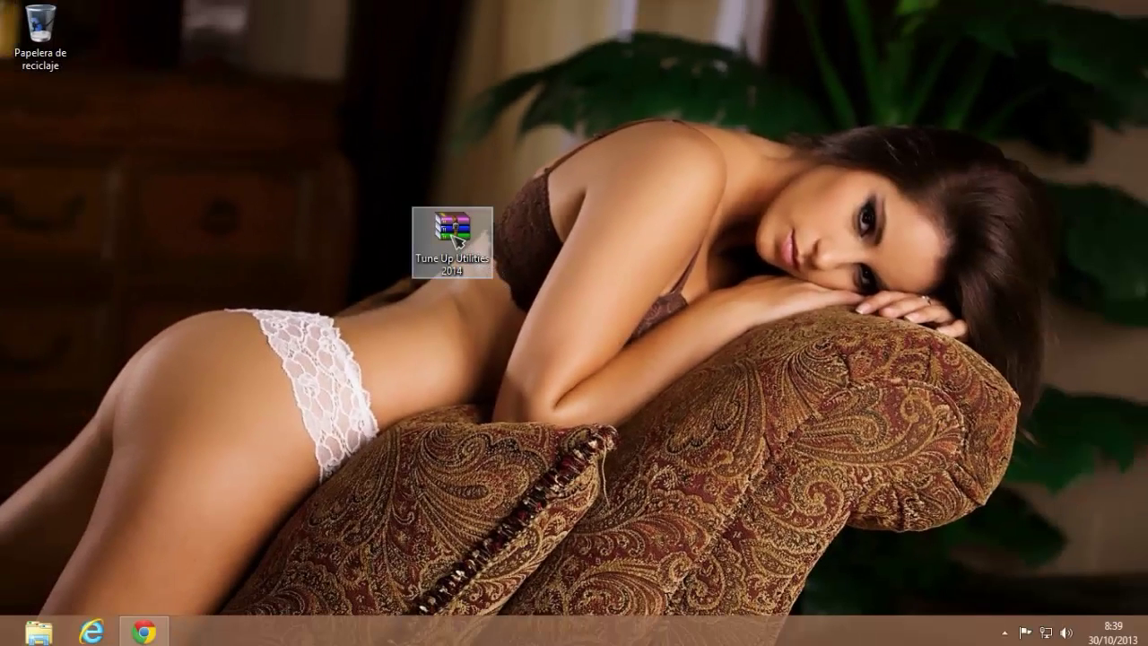
right_click(453, 236)
mouse_move(584, 284)
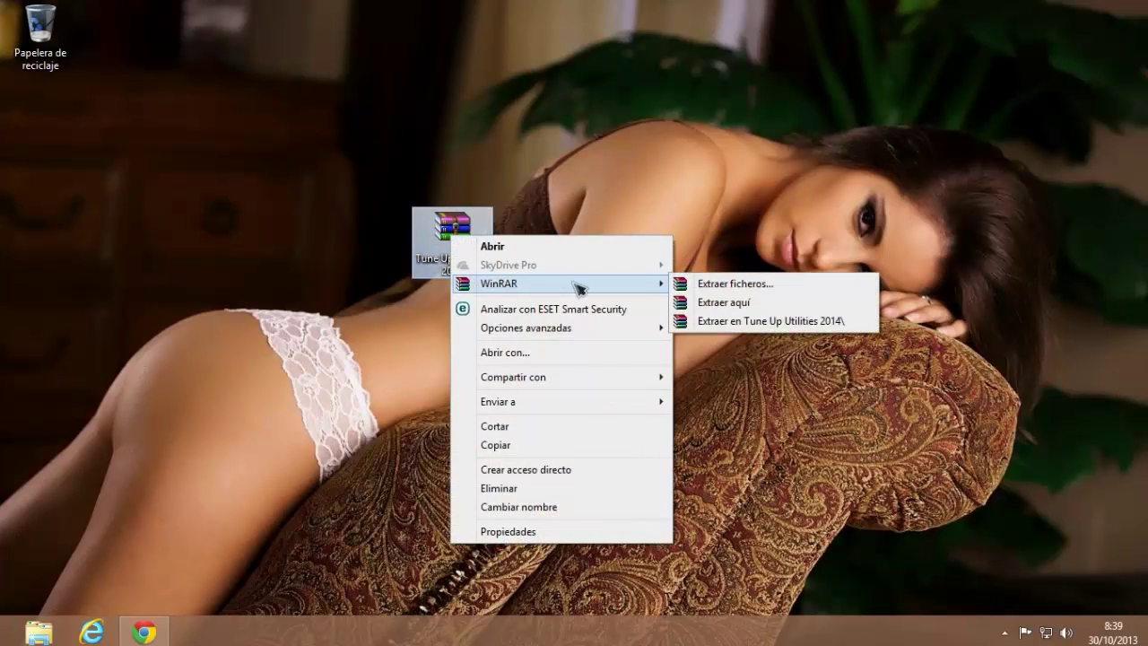
click(724, 305)
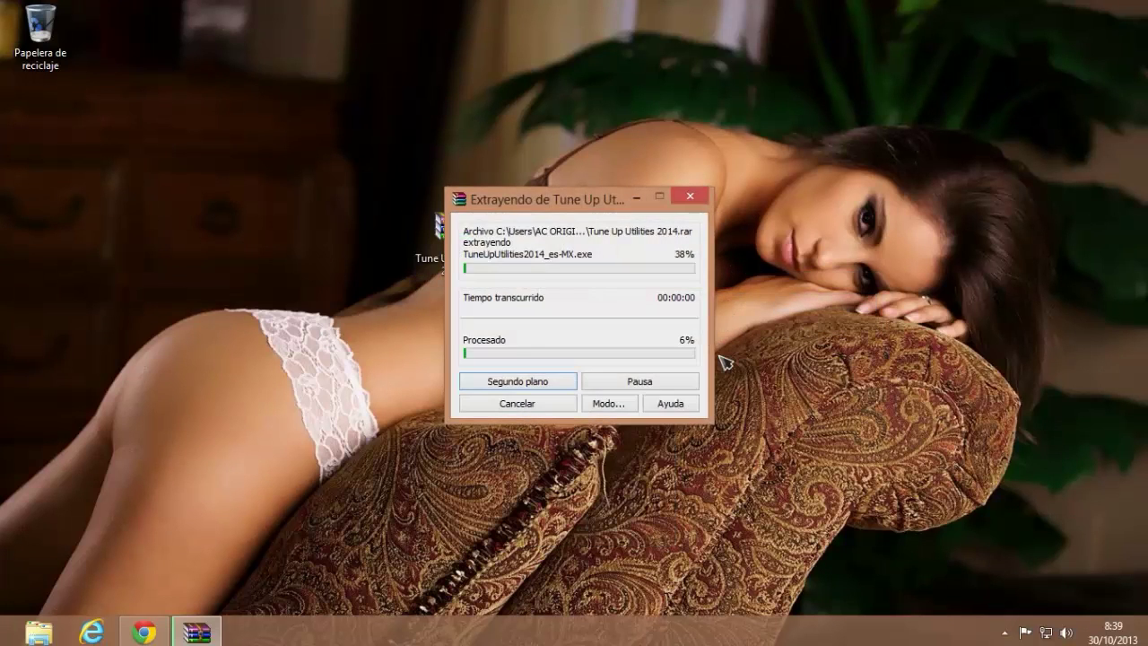
Step: Move the Tune Up Utilities 2014 archive to the desktop's upper-right corner, away from the extracted folder
drag(453, 232, 699, 233)
drag(65, 148, 507, 305)
drag(698, 232, 1111, 41)
click(577, 322)
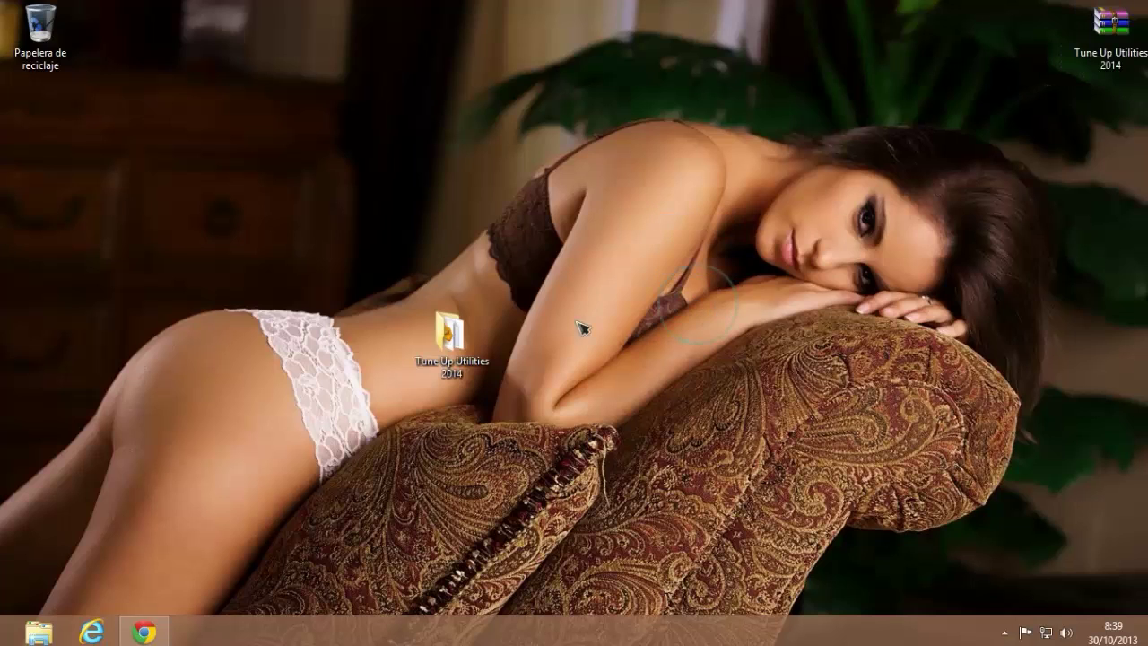
Step: Open the extracted Tune Up Utilities 2014 folder and read the Instrucciones text file
double_click(465, 350)
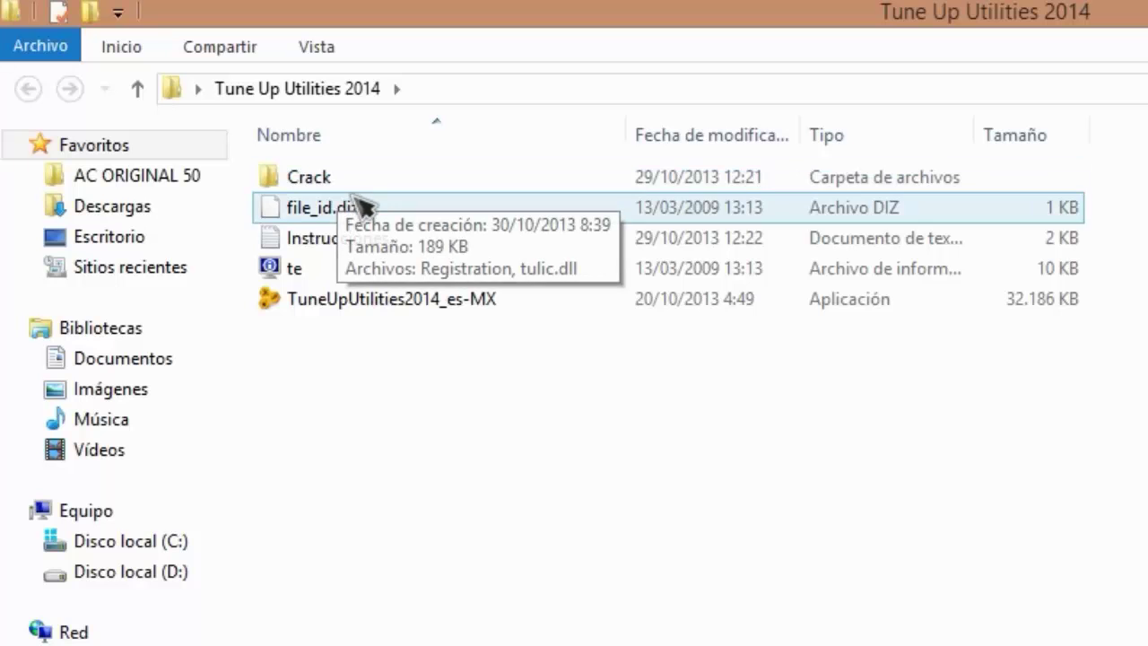
double_click(334, 239)
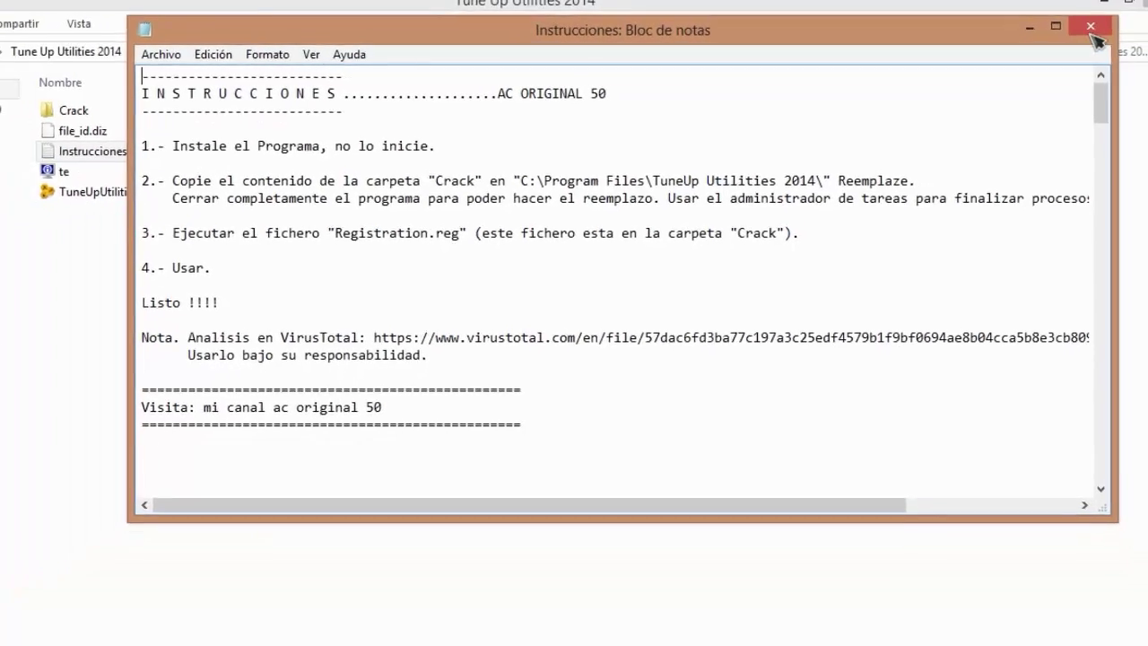
click(1059, 26)
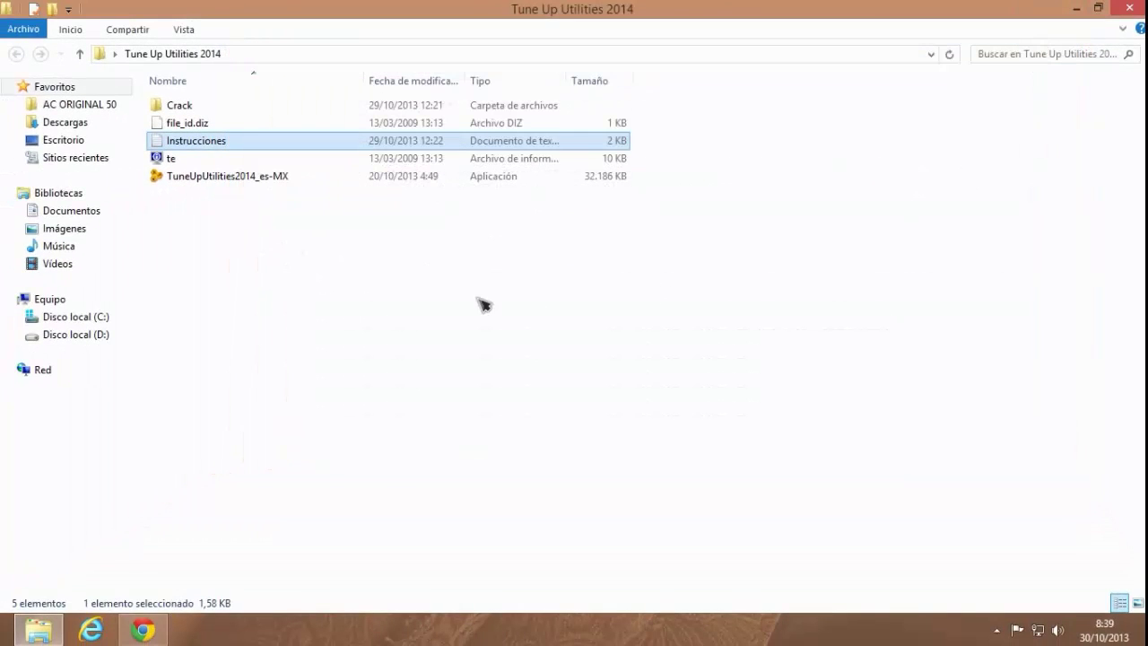
click(459, 301)
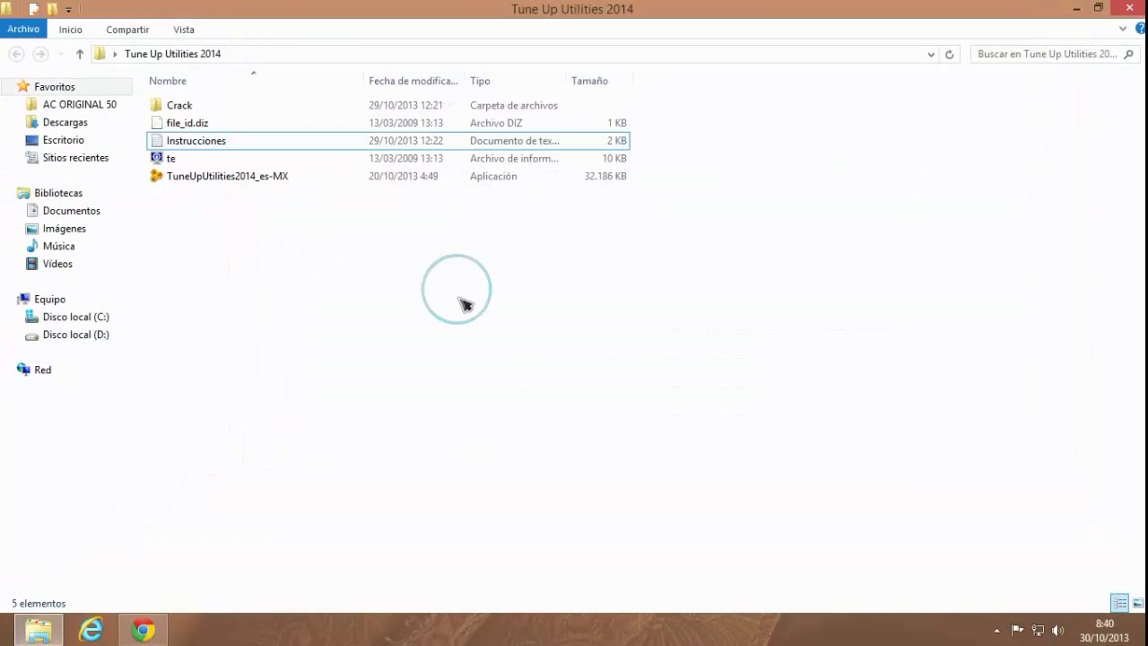
Step: Run the TuneUpUtilities2014_es-MX installer as administrator and put the folder window away
click(236, 180)
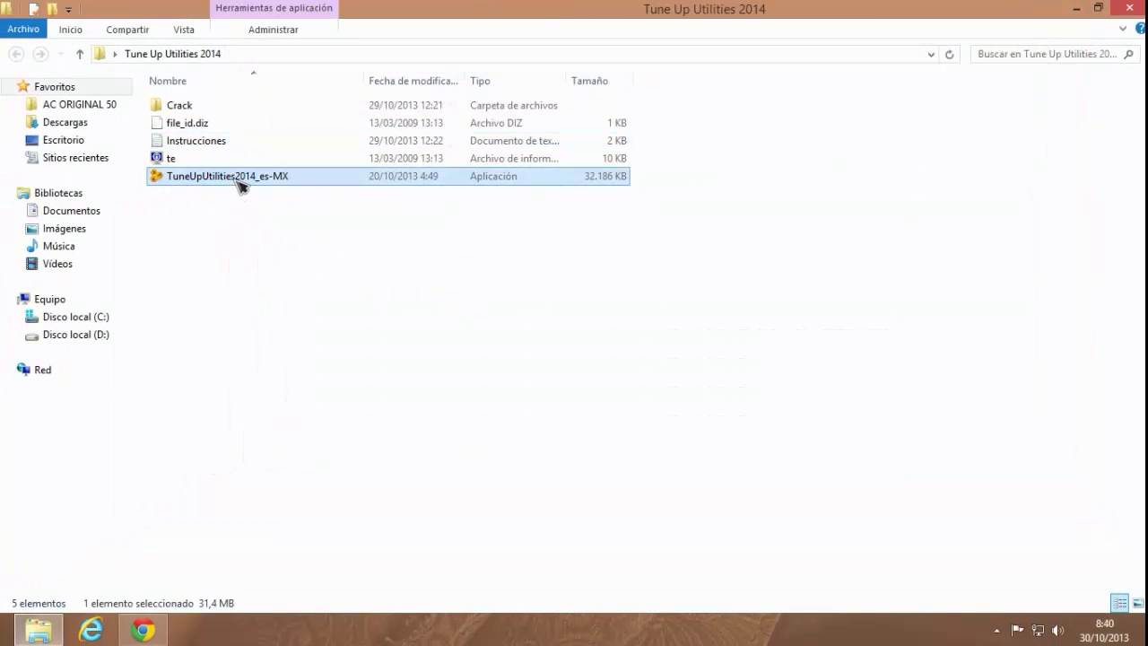
right_click(242, 180)
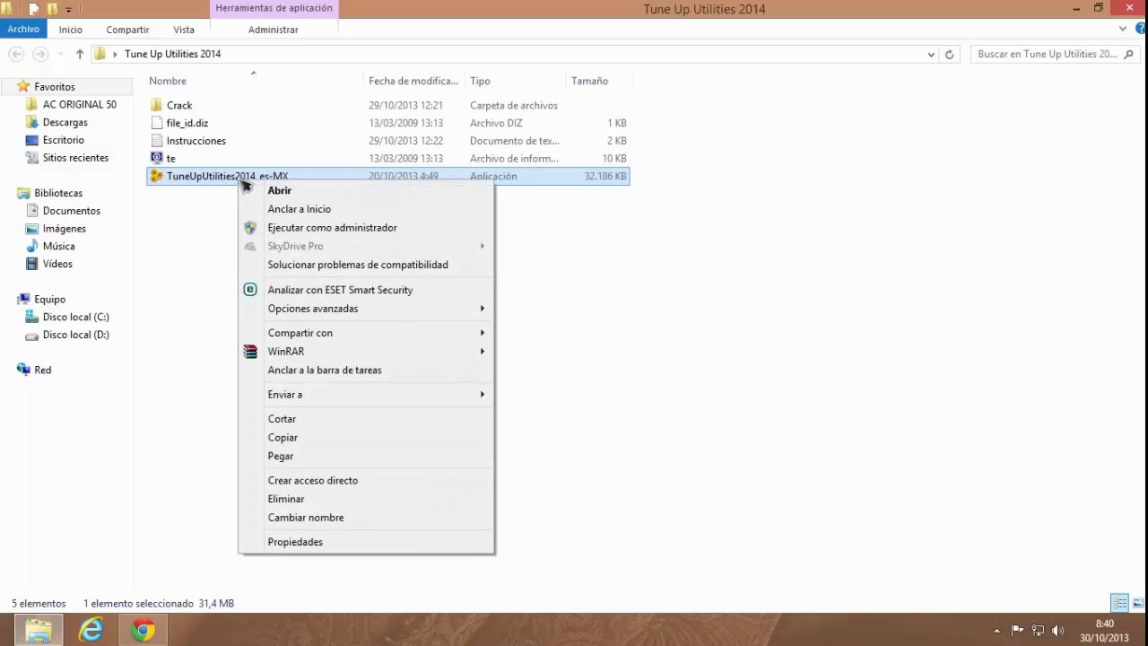
click(275, 229)
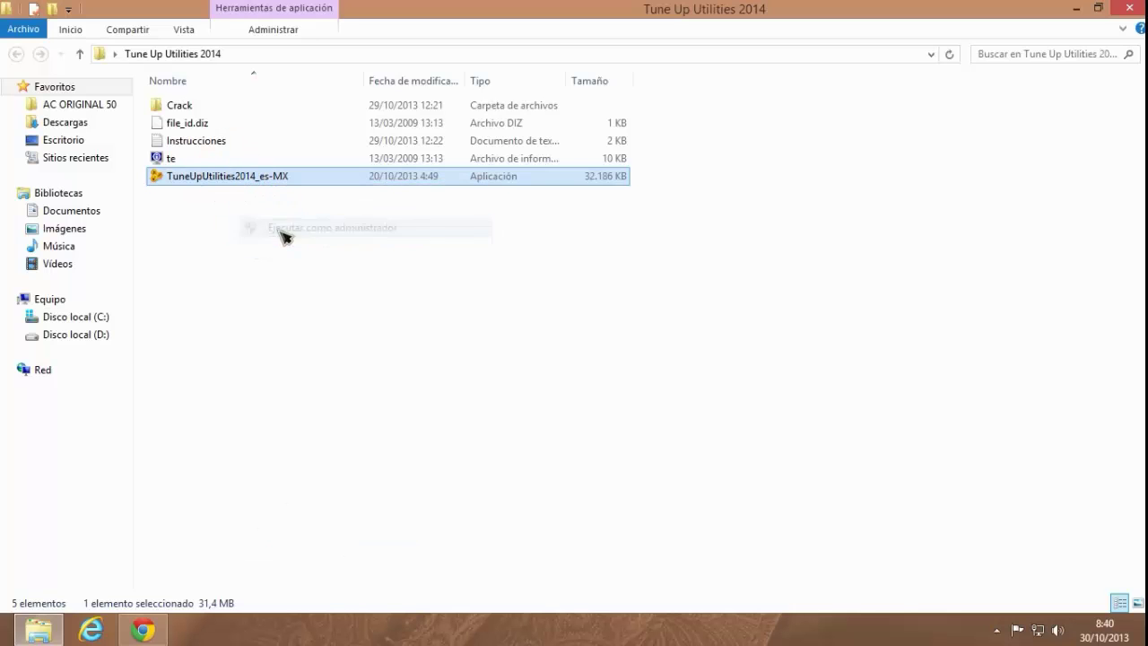
click(1126, 8)
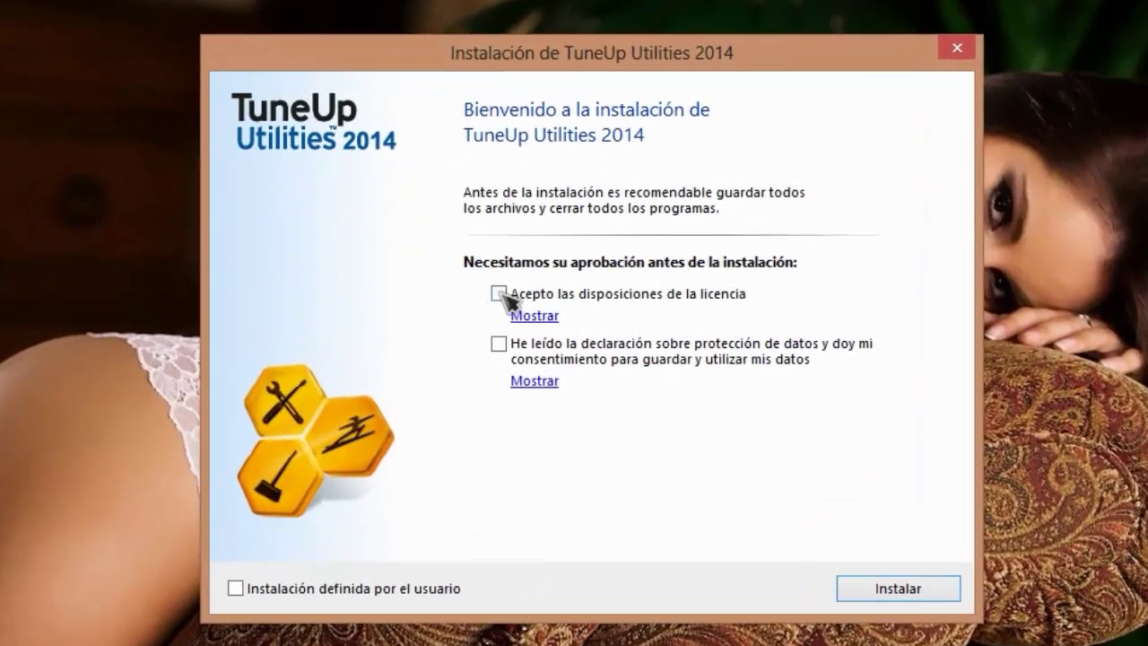
Step: Install TuneUp Utilities 2014 with the licence and data protection terms accepted, and finish the setup and update wizards
click(500, 296)
click(505, 351)
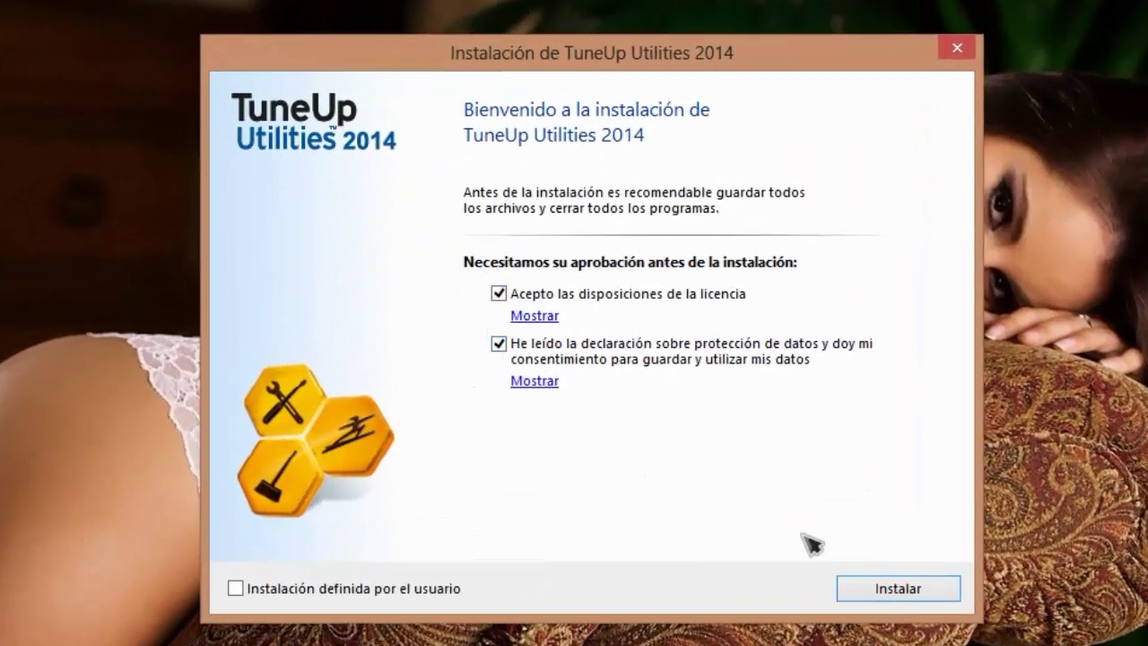
click(884, 589)
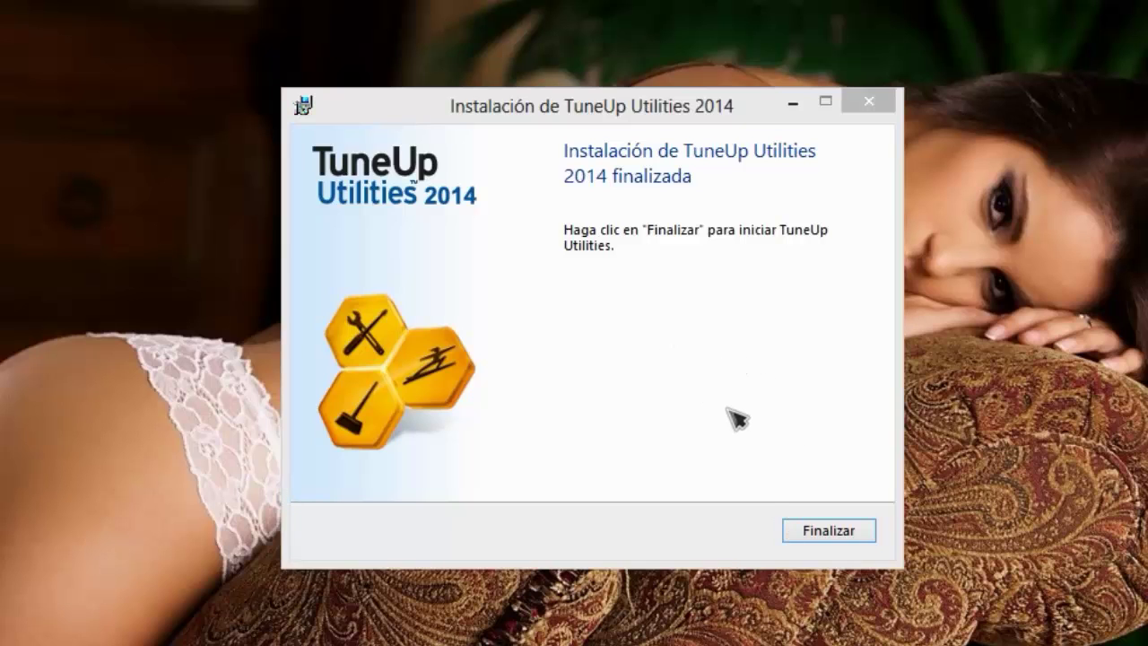
click(852, 533)
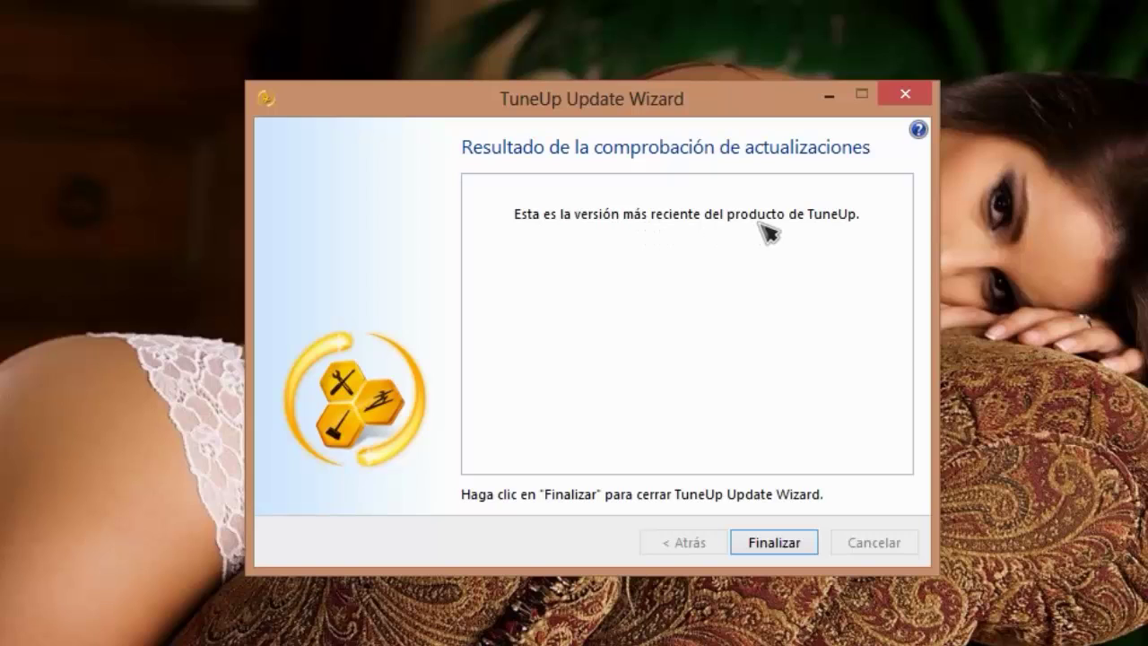
click(793, 545)
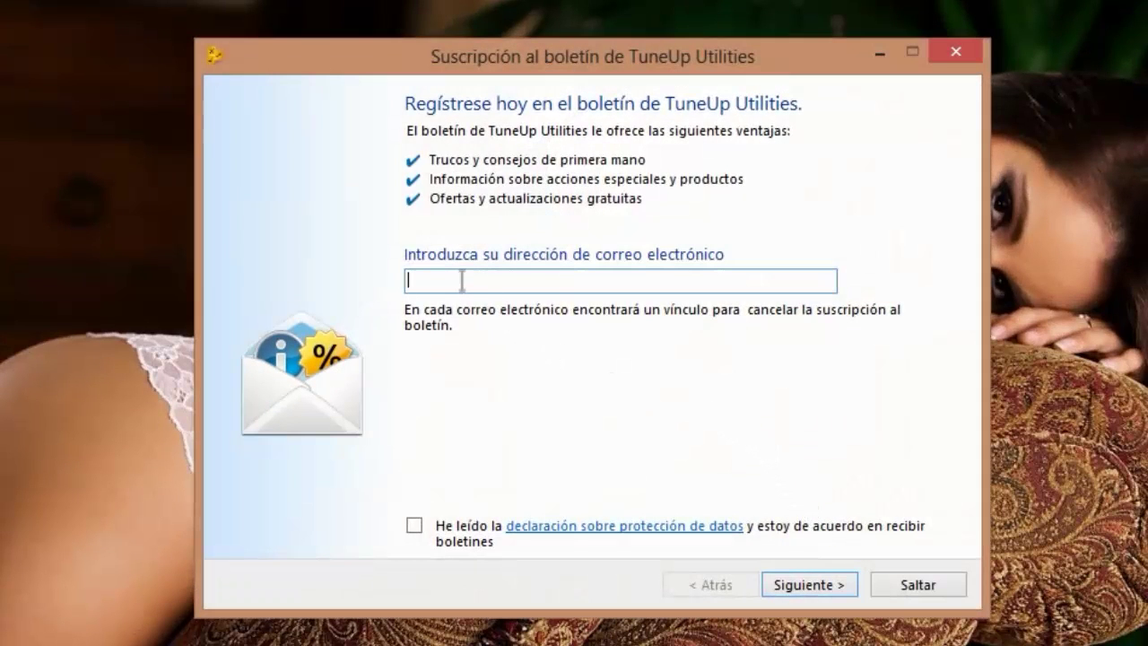
Step: Subscribe to the TuneUp newsletter with an e-mail address and consent, and exit 1-click maintenance without starting the analysis
click(786, 284)
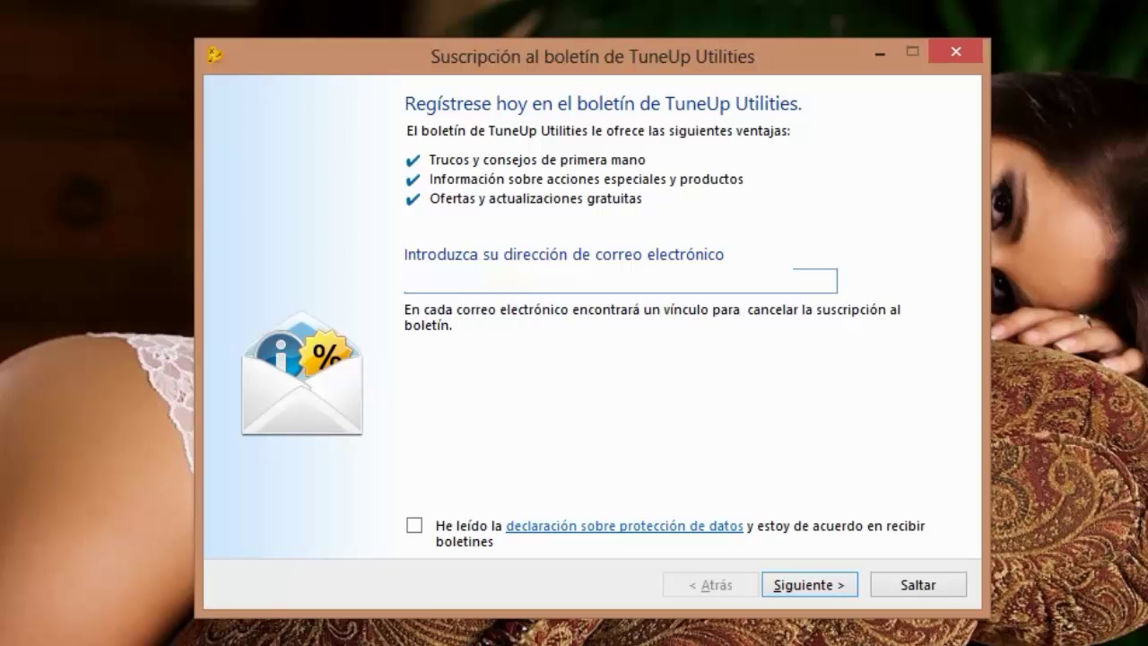
click(414, 525)
click(803, 585)
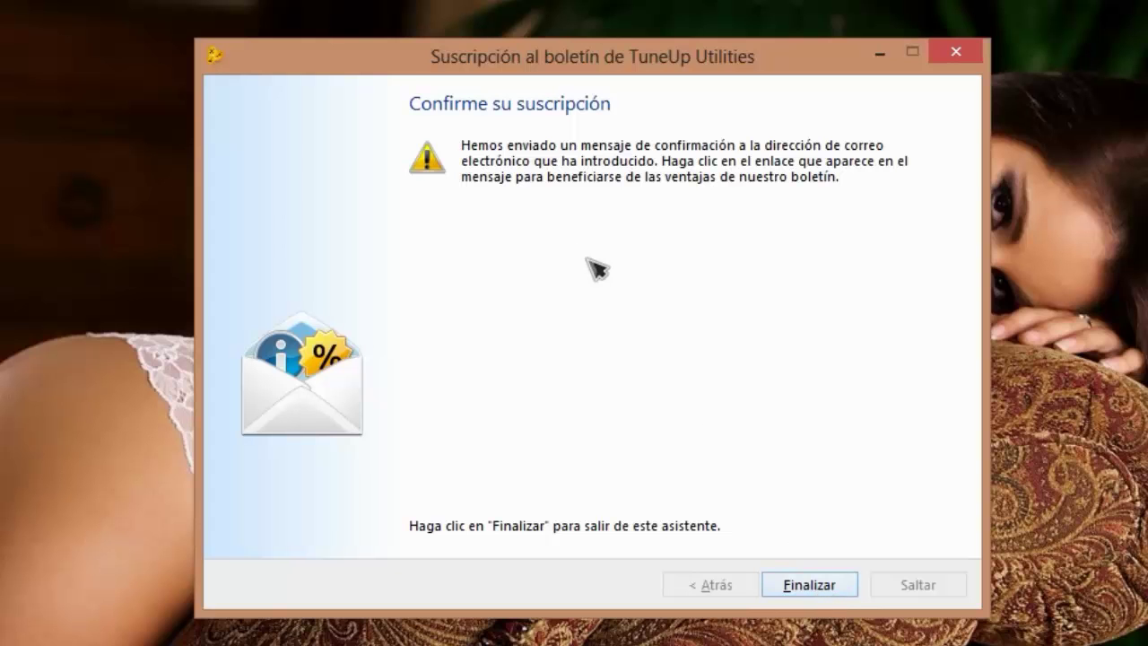
click(812, 588)
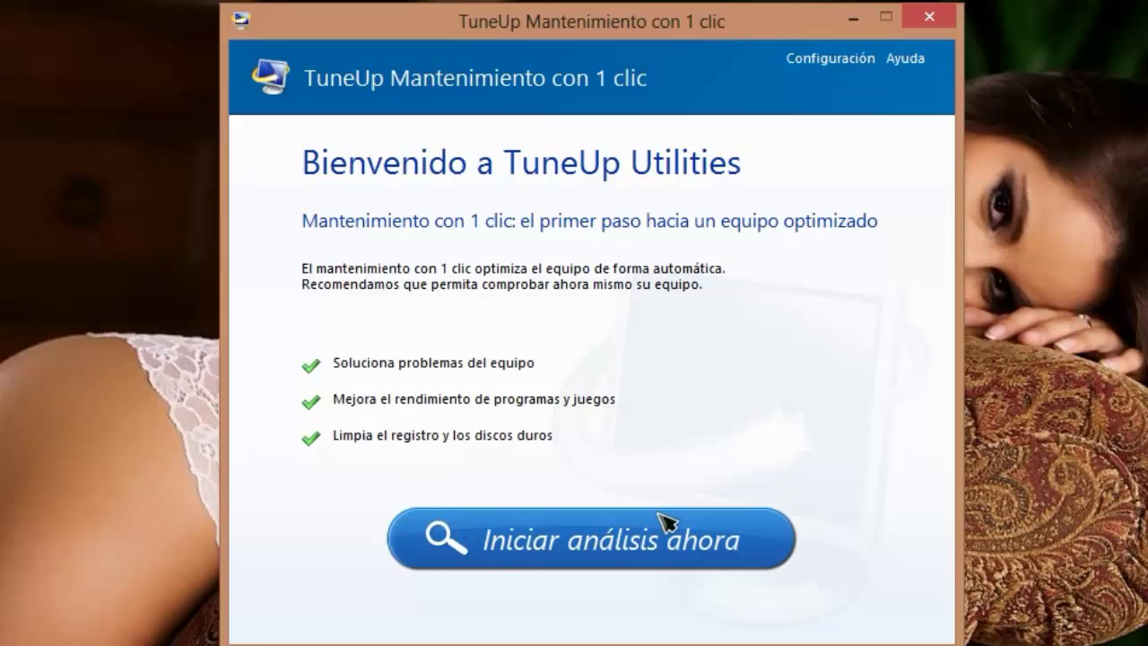
click(929, 16)
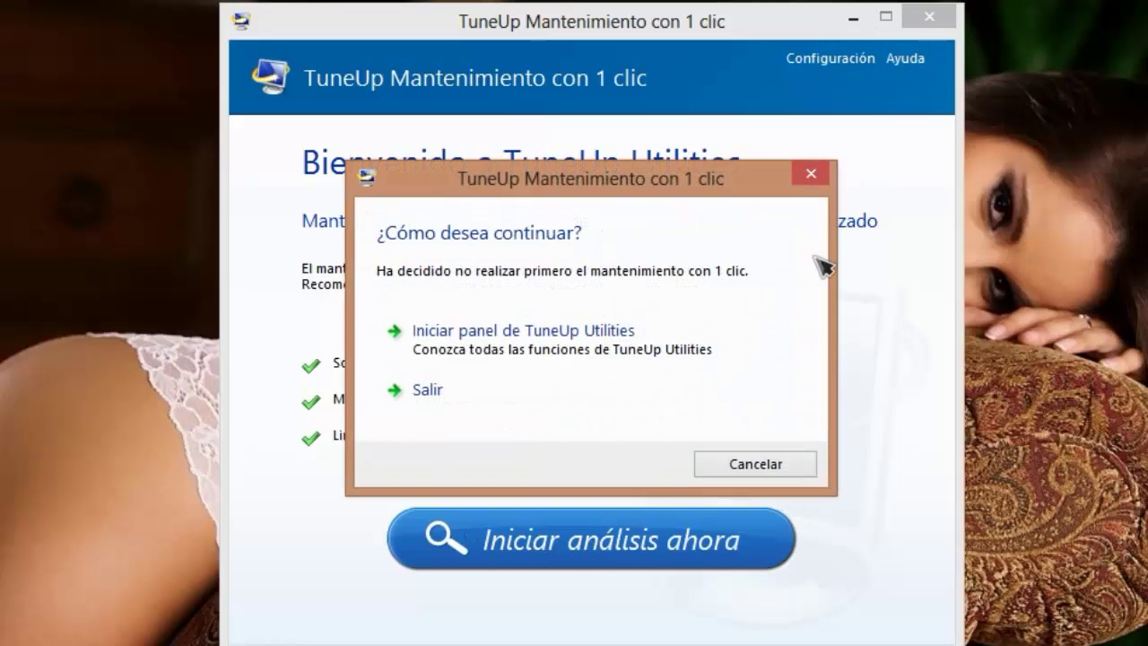
click(454, 388)
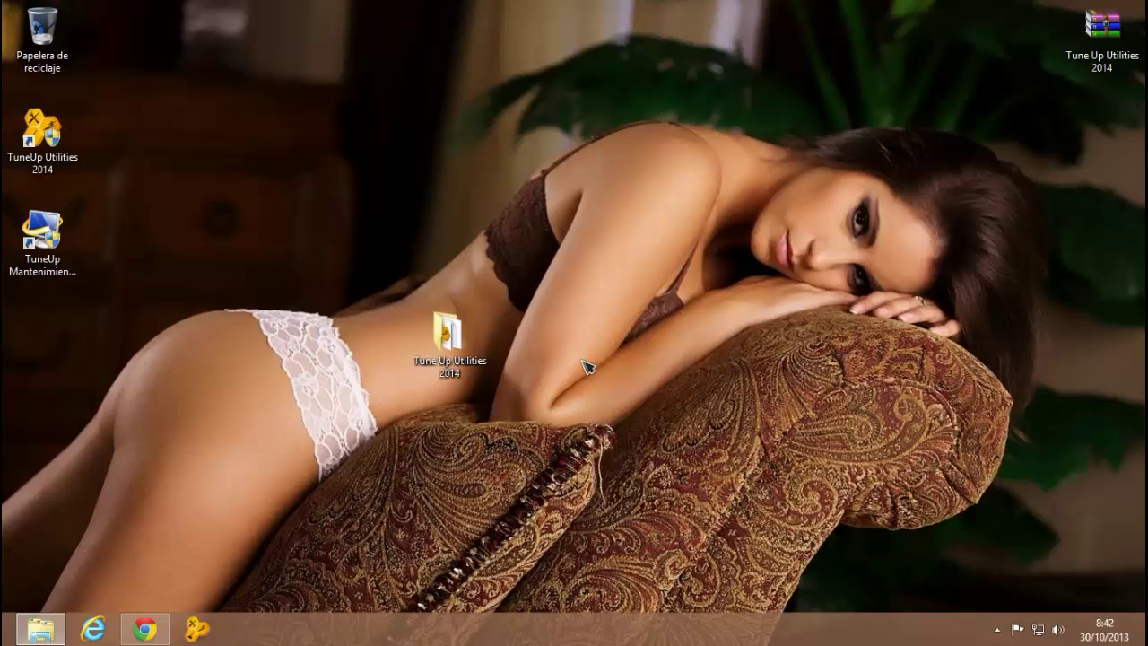
Step: Copy the Registration and tulic.dll files from the Crack subfolder of the extracted folder
click(41, 628)
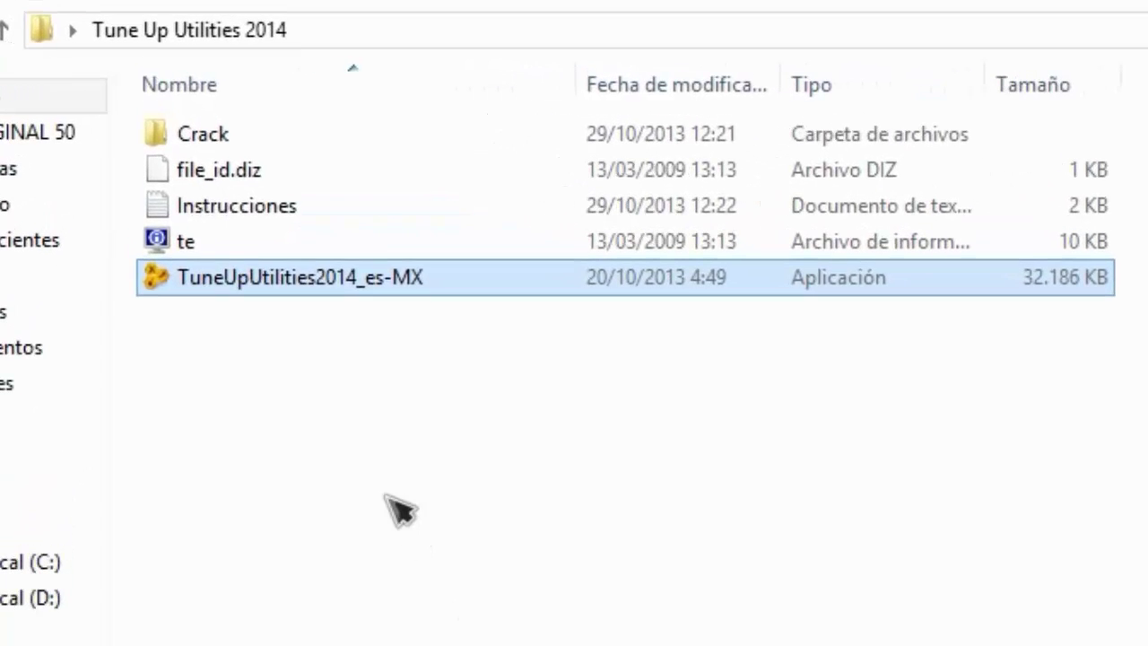
double_click(182, 143)
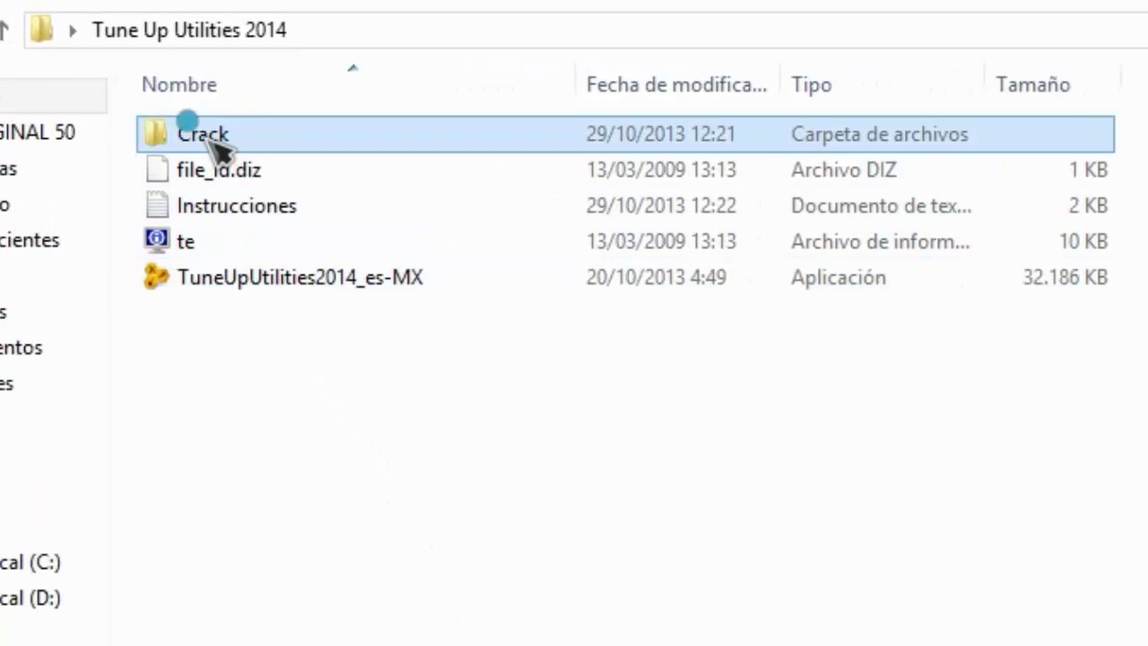
drag(192, 302, 257, 146)
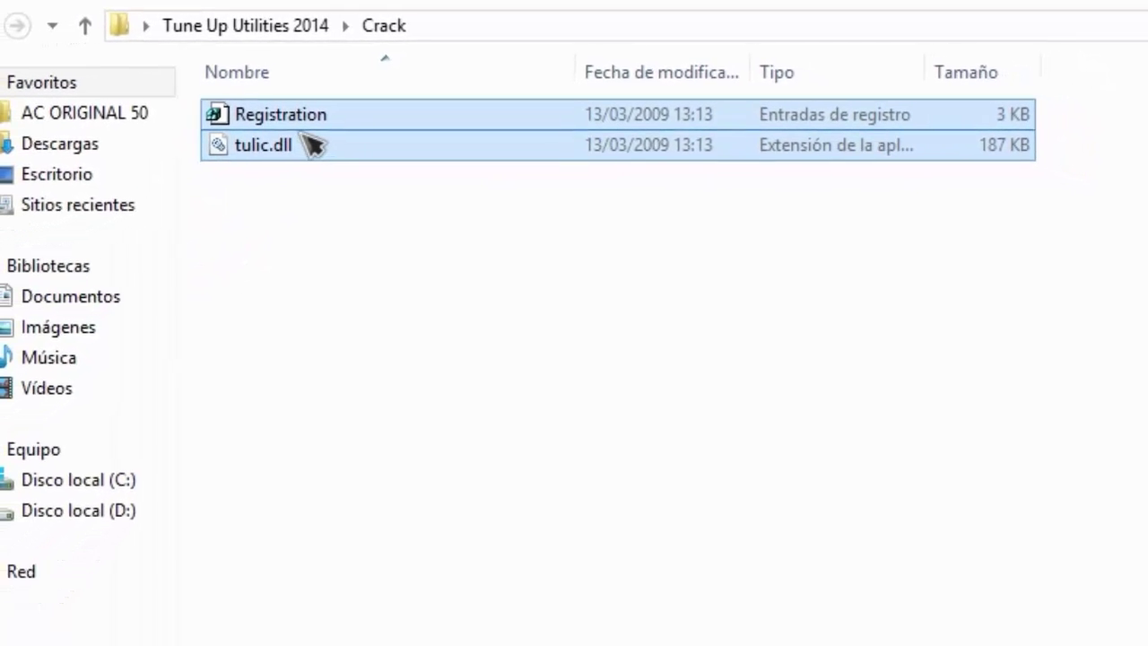
right_click(312, 144)
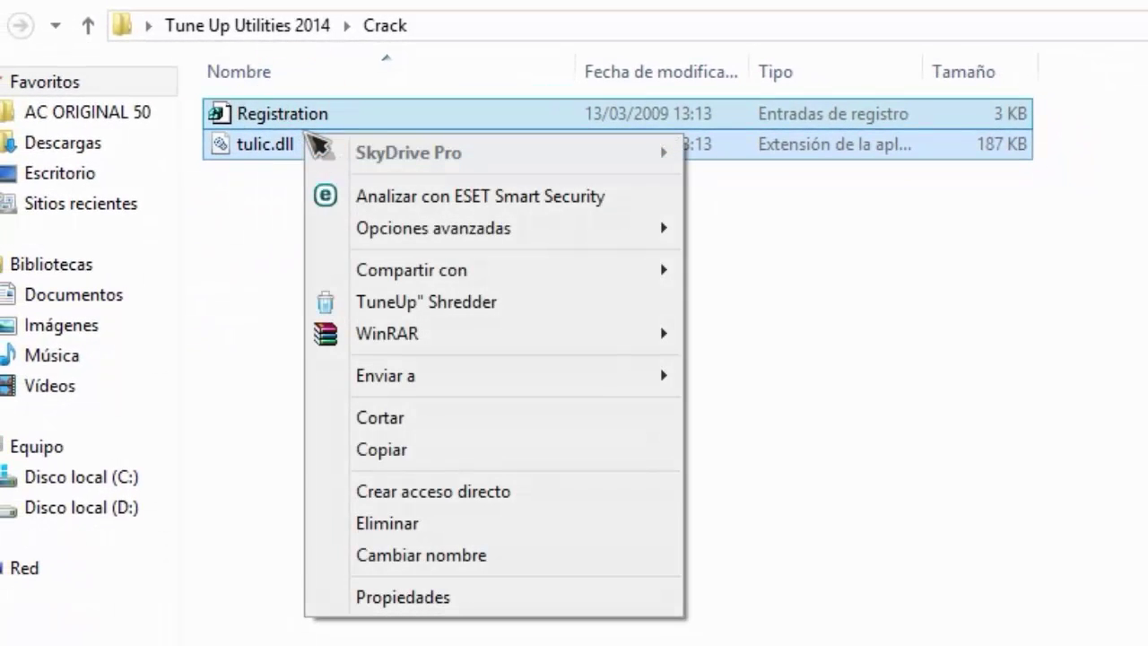
click(319, 447)
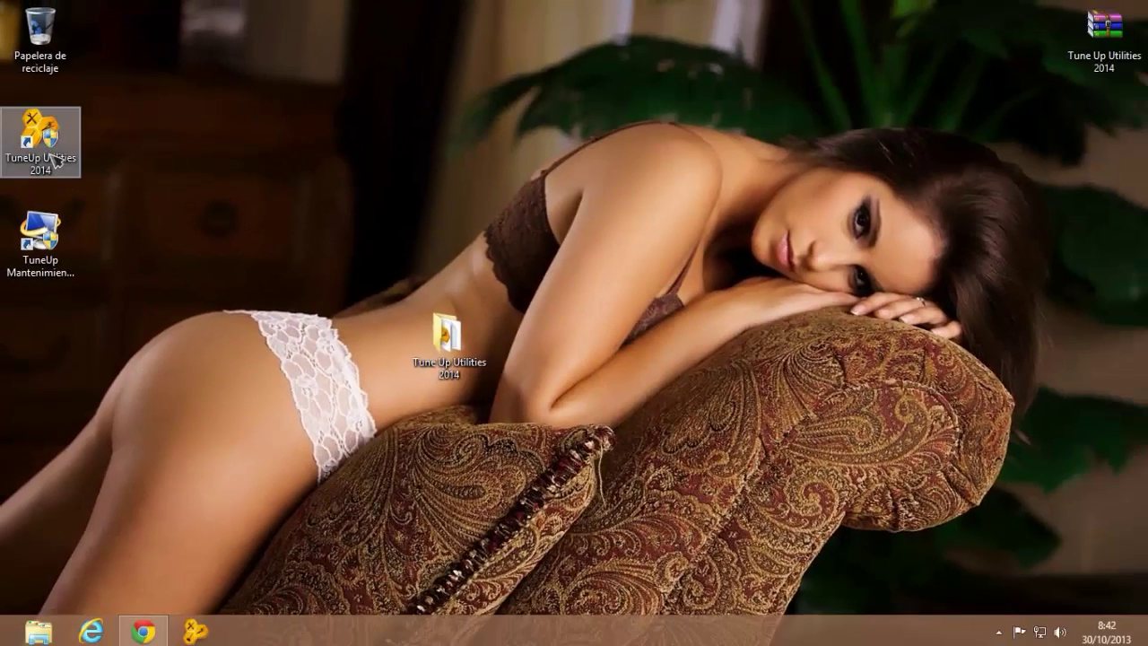
Step: Open the installation folder of TuneUp Utilities 2014 through its desktop shortcut
right_click(51, 140)
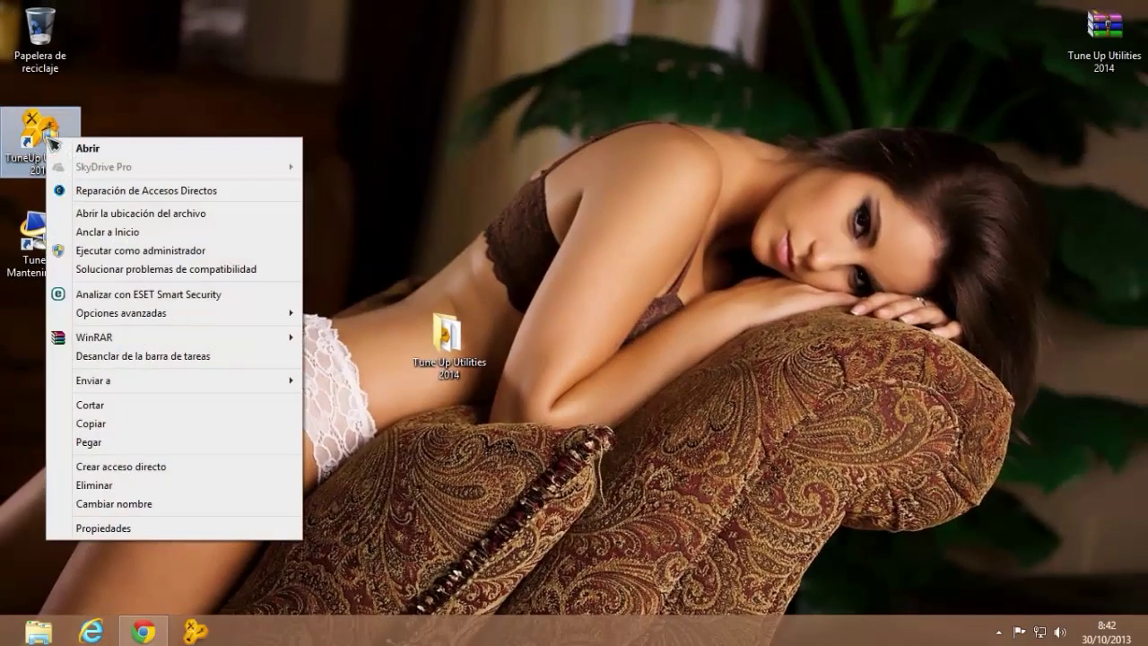
click(103, 215)
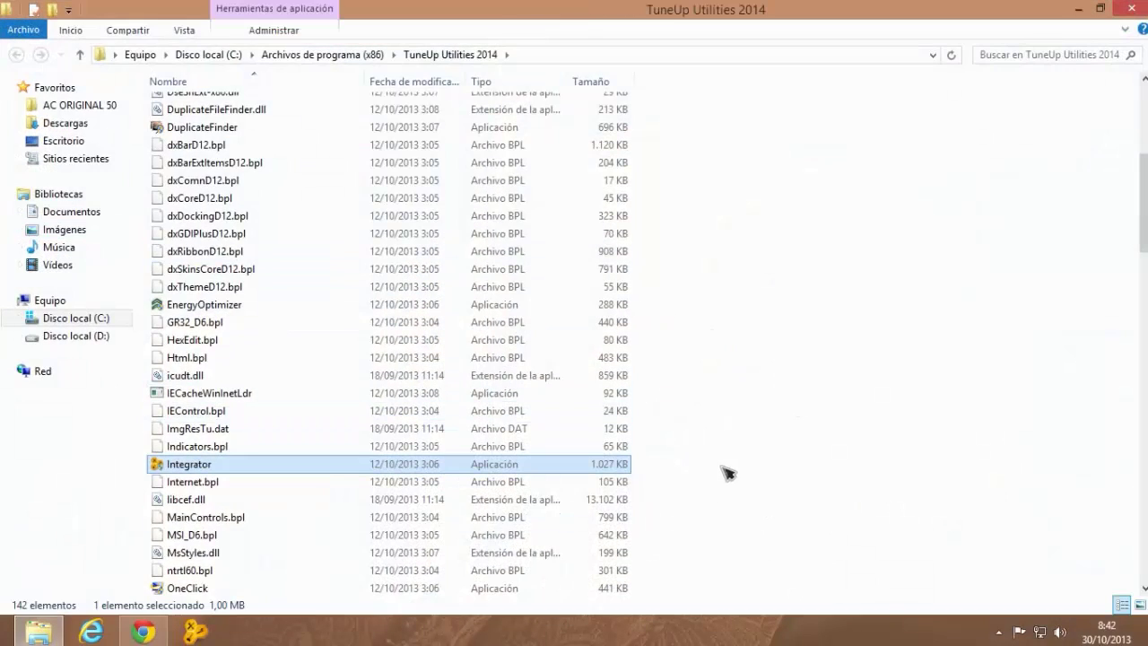
Step: End the TuneUp Utilities Service background process in Task Manager and close Task Manager
right_click(689, 638)
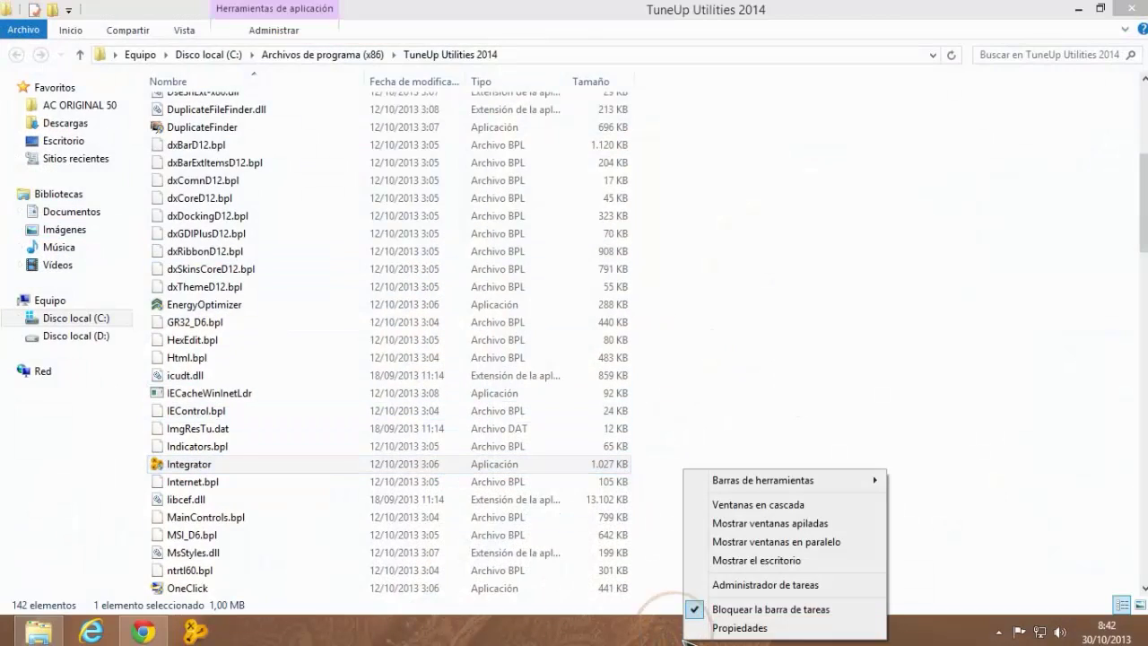
click(734, 587)
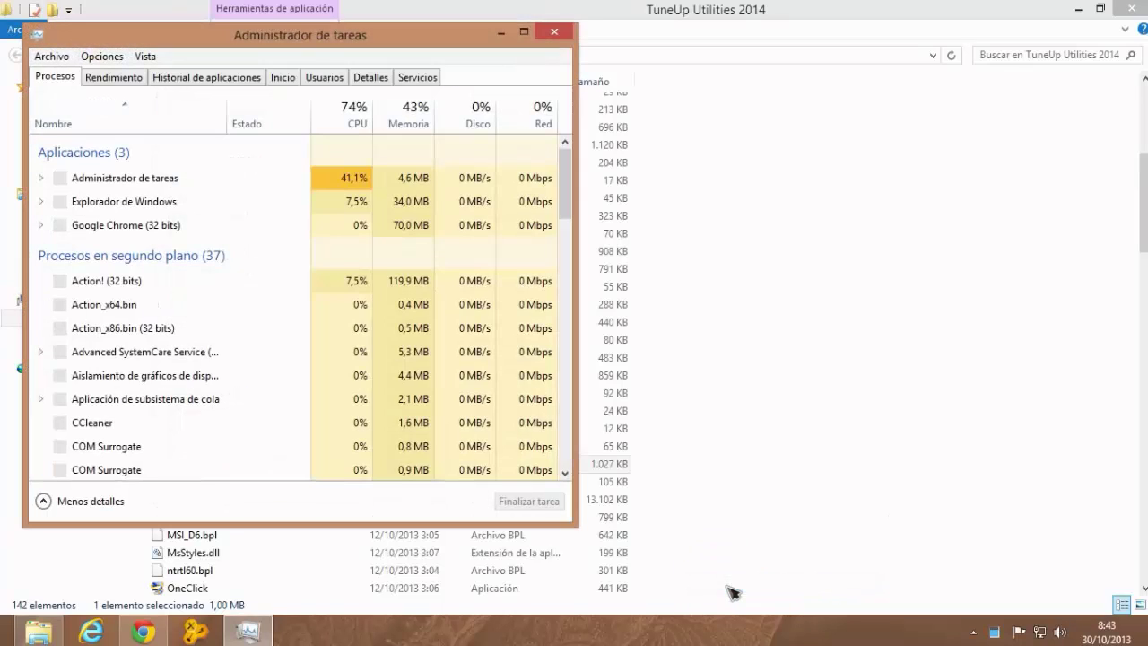
drag(418, 41, 601, 52)
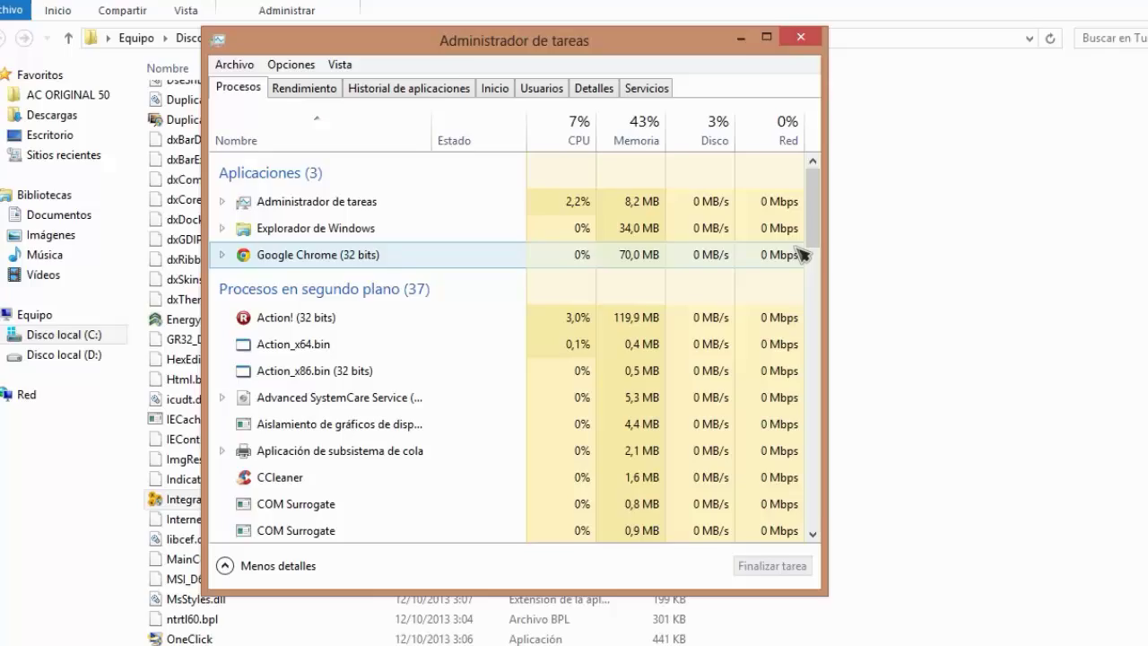
scroll(789, 300, down, 5)
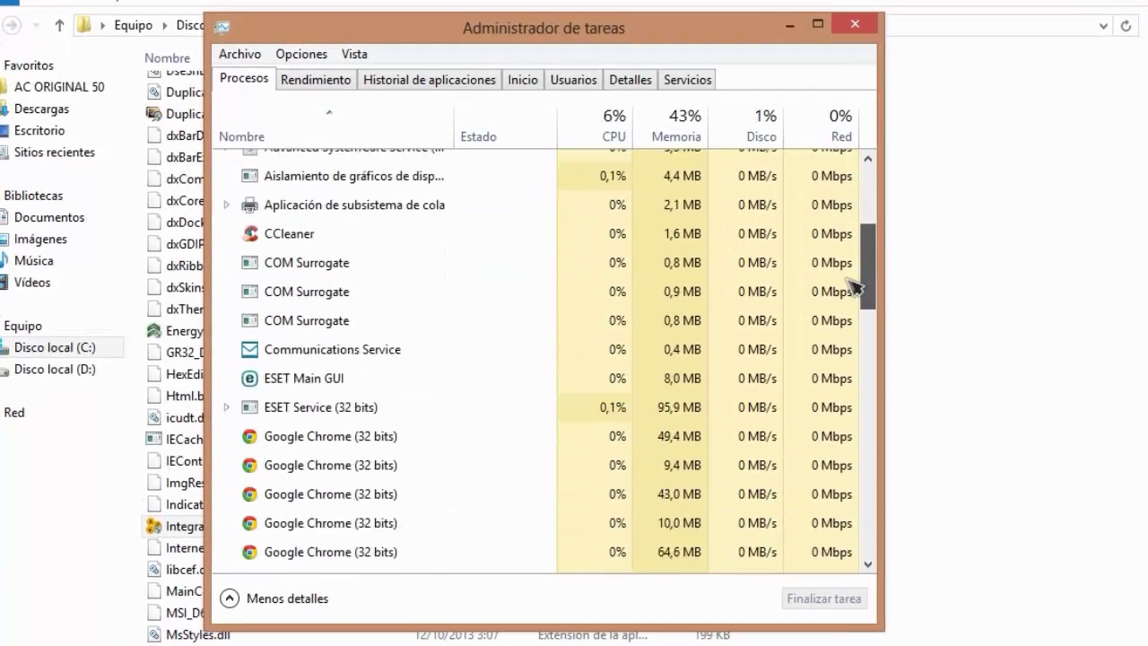
scroll(843, 309, down, 5)
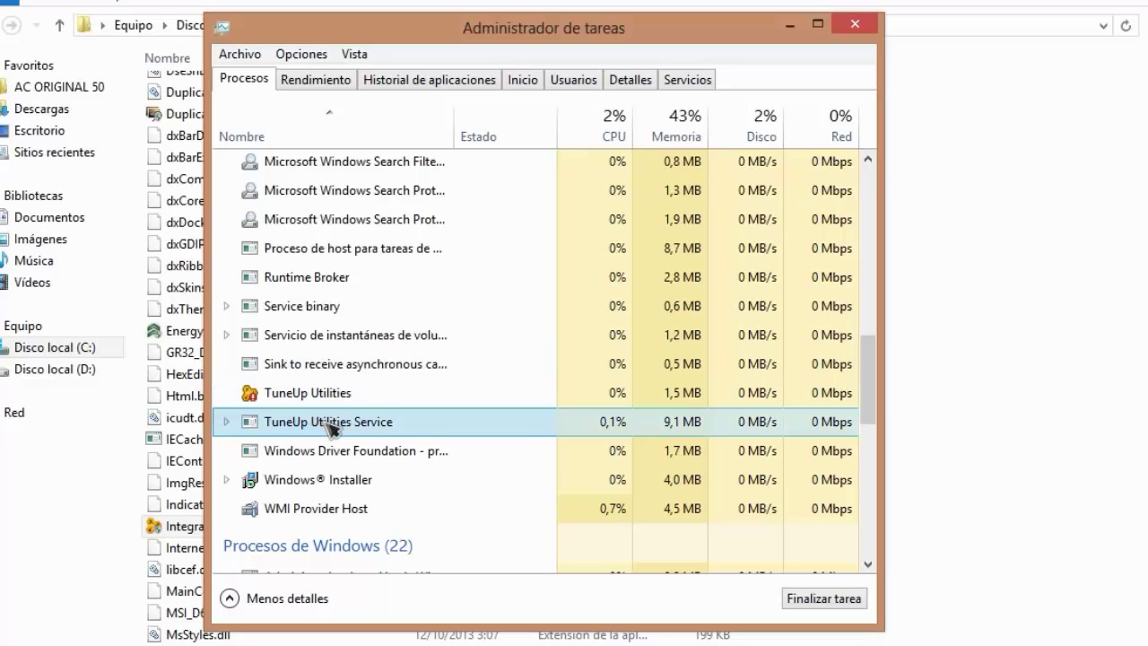
right_click(325, 421)
click(386, 458)
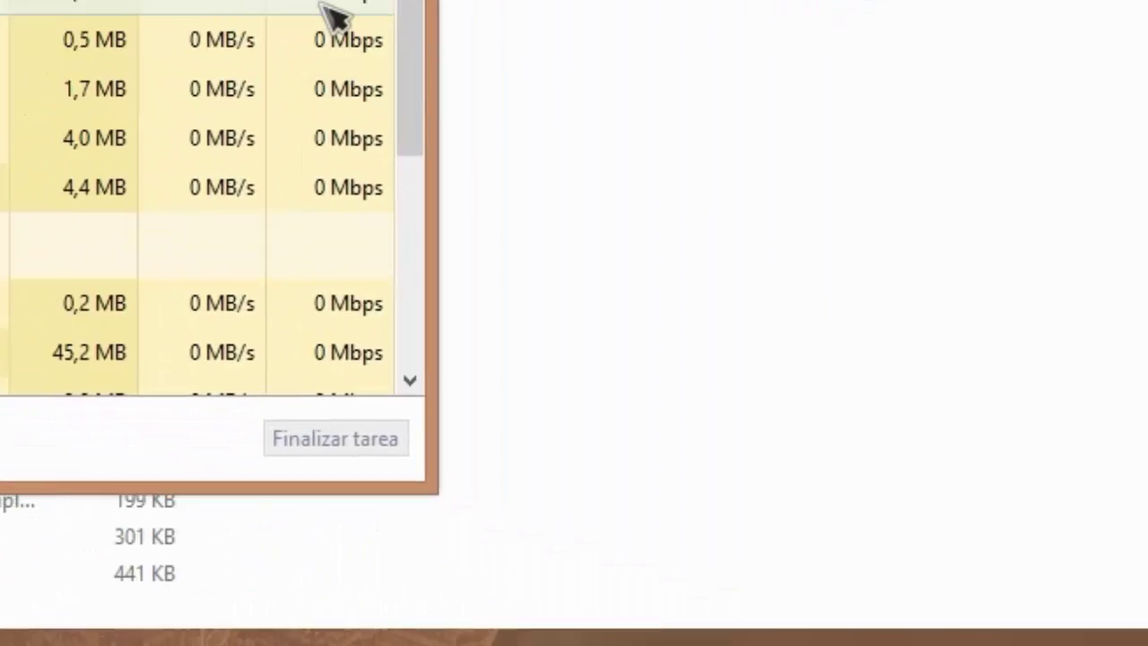
click(631, 590)
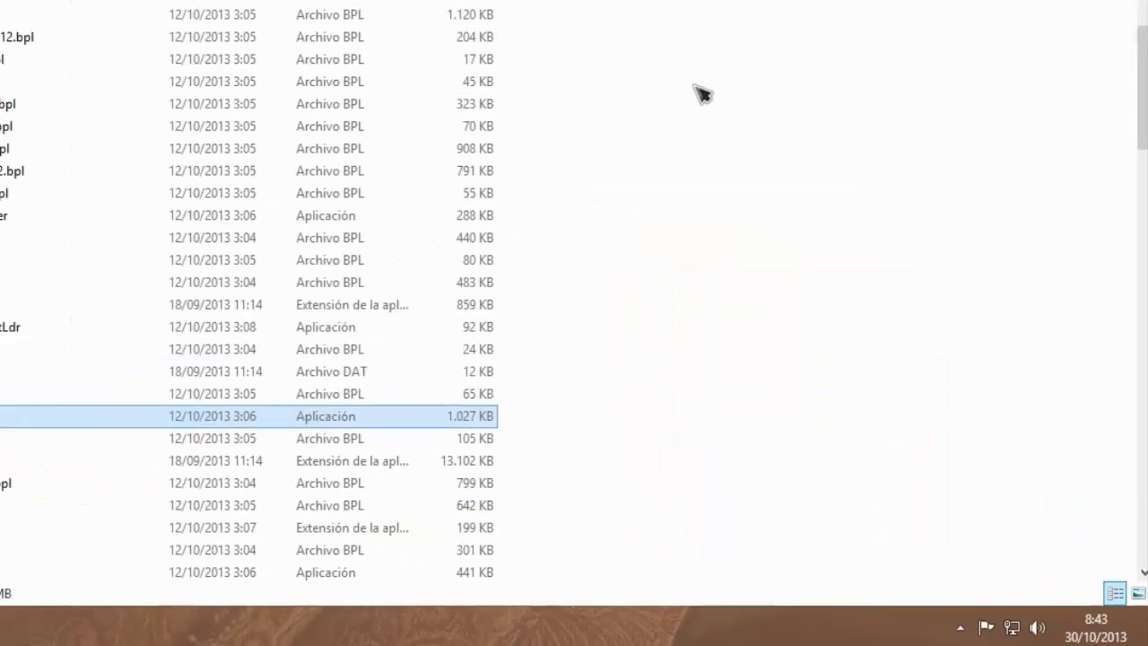
Step: Paste the copied files into the TuneUp Utilities 2014 installation folder, replacing tulic.dll and granting administrator permission for all current items
click(797, 417)
drag(1144, 238, 1145, 160)
right_click(734, 295)
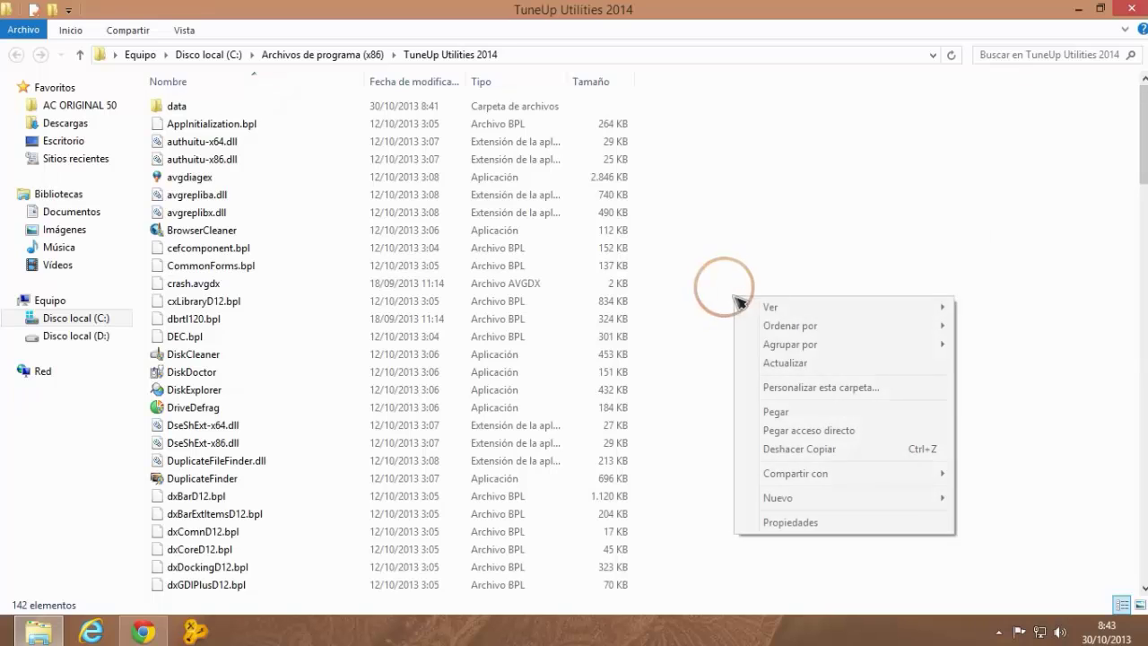
click(782, 412)
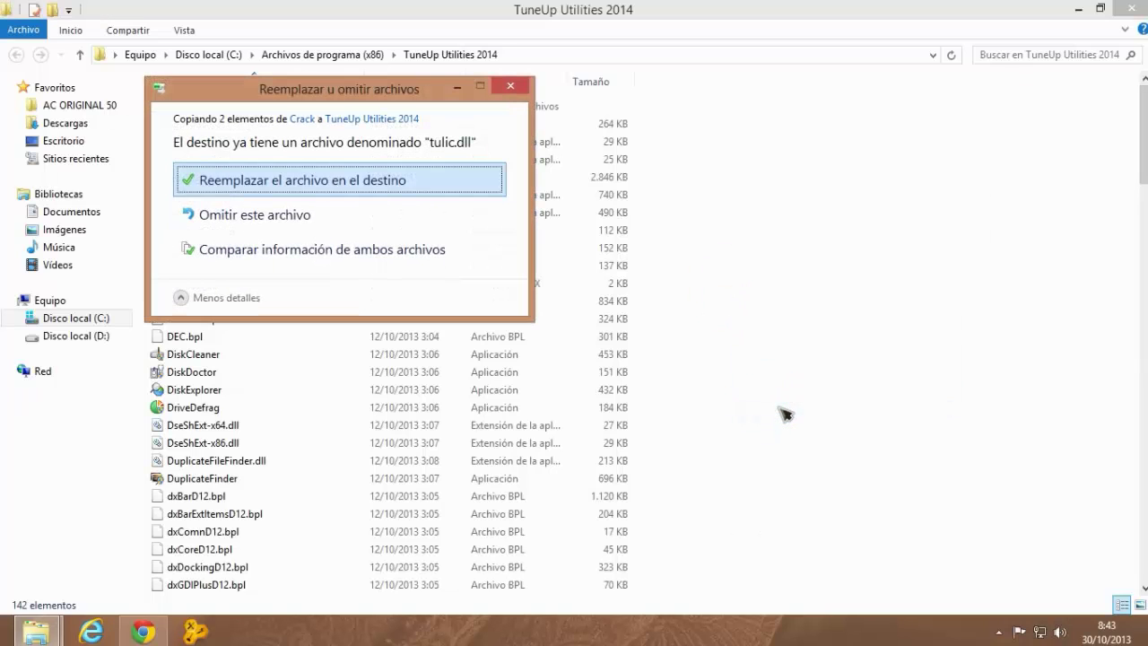
click(293, 182)
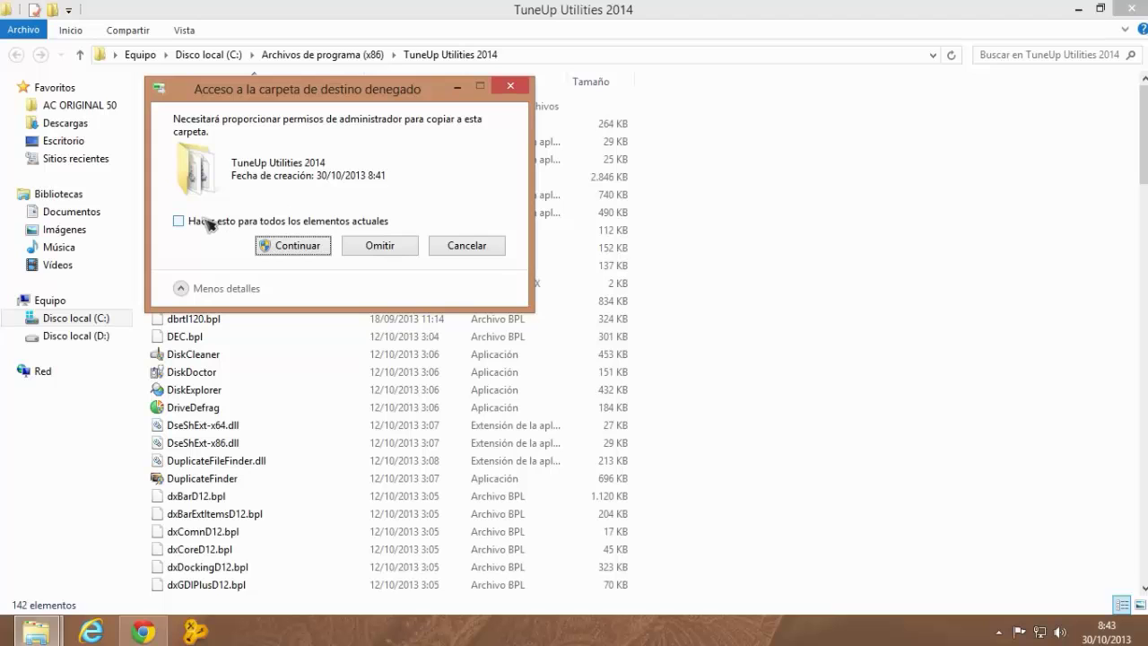
click(208, 223)
click(312, 248)
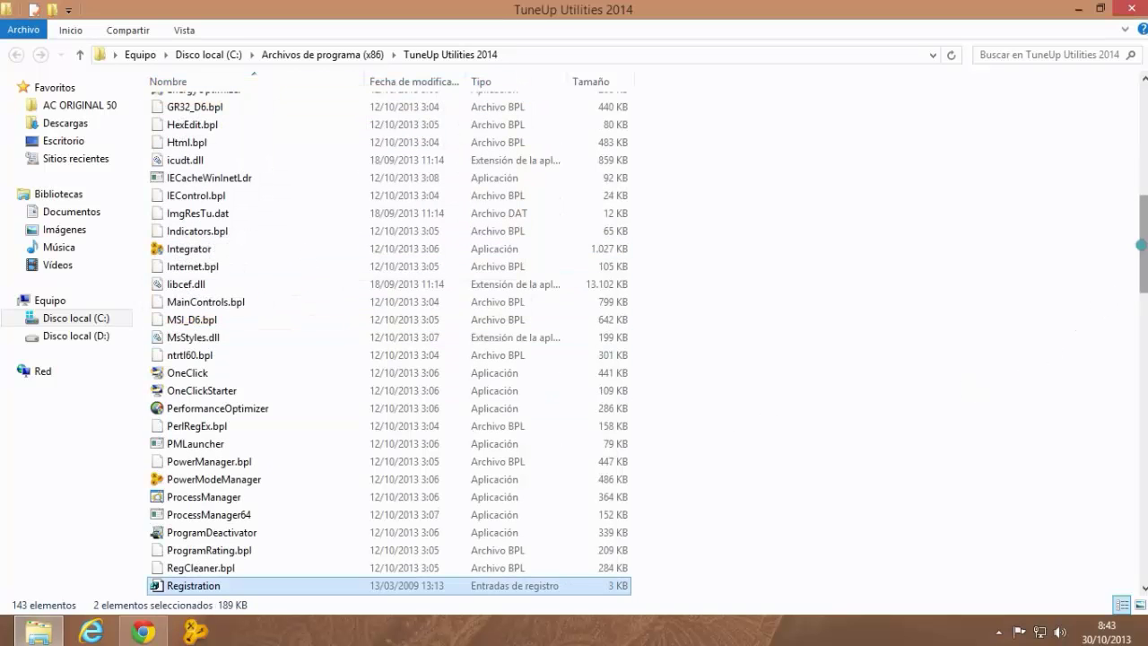
Step: Merge the Registration file from the installation folder into the Windows registry and accept the confirmations
drag(1133, 259, 1133, 310)
click(269, 348)
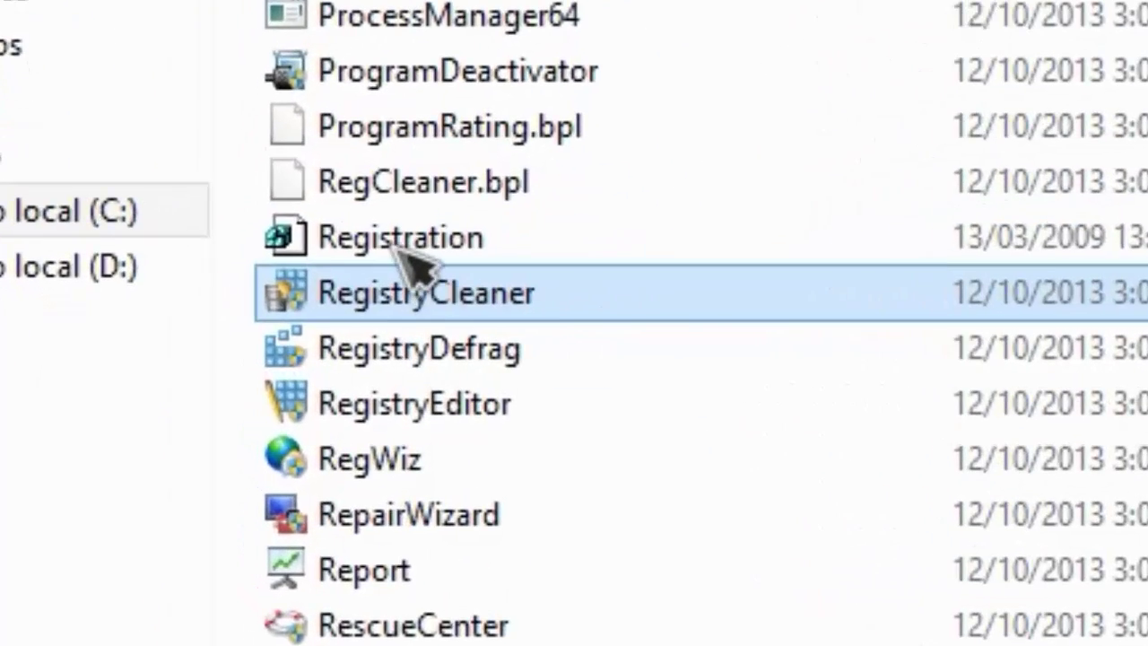
click(193, 331)
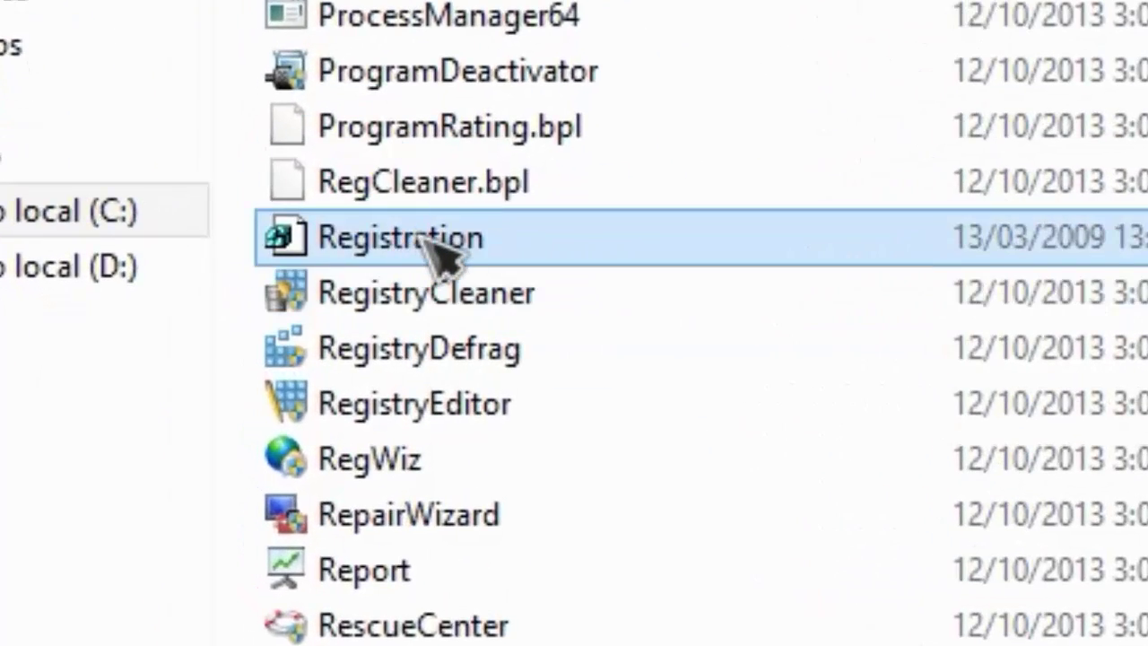
right_click(431, 238)
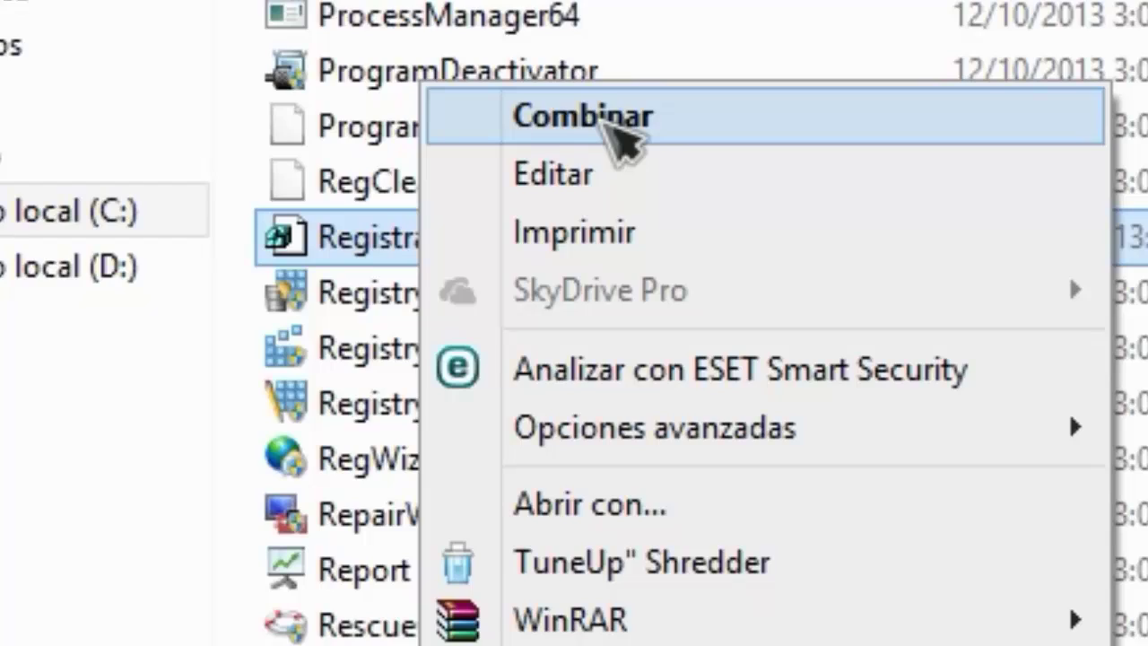
click(614, 127)
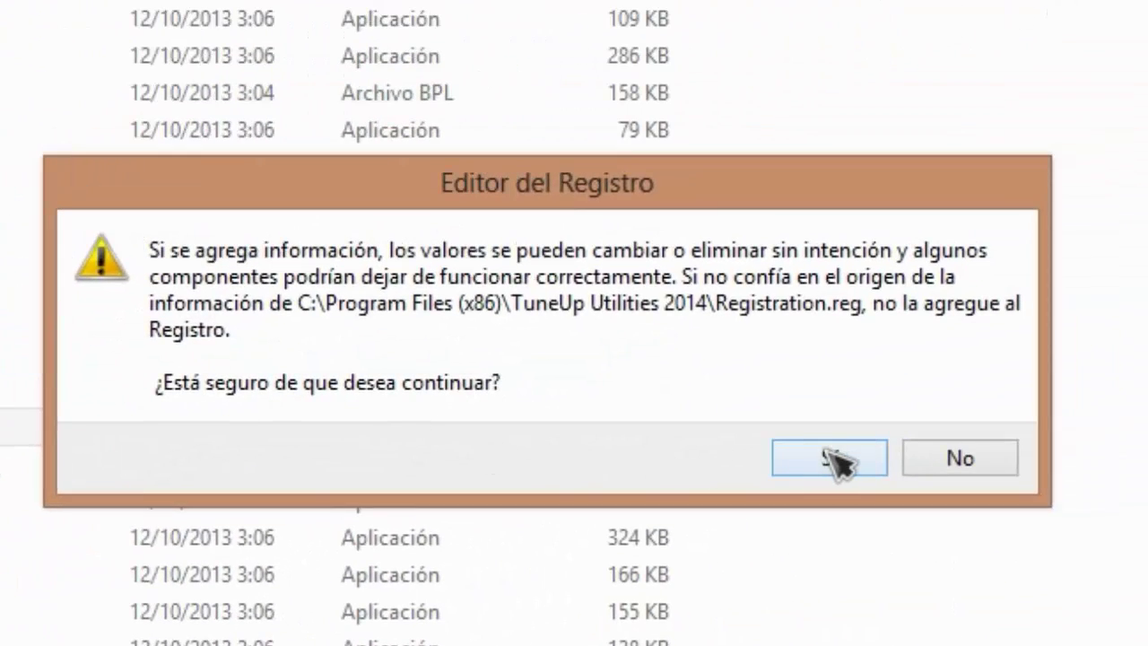
click(834, 461)
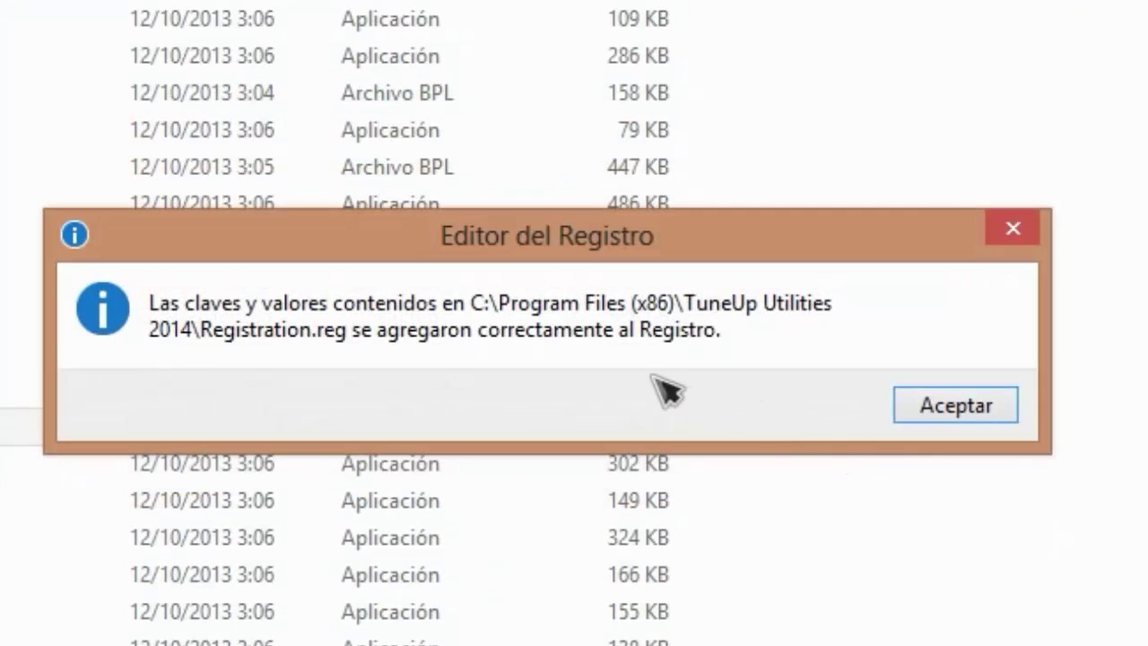
click(956, 408)
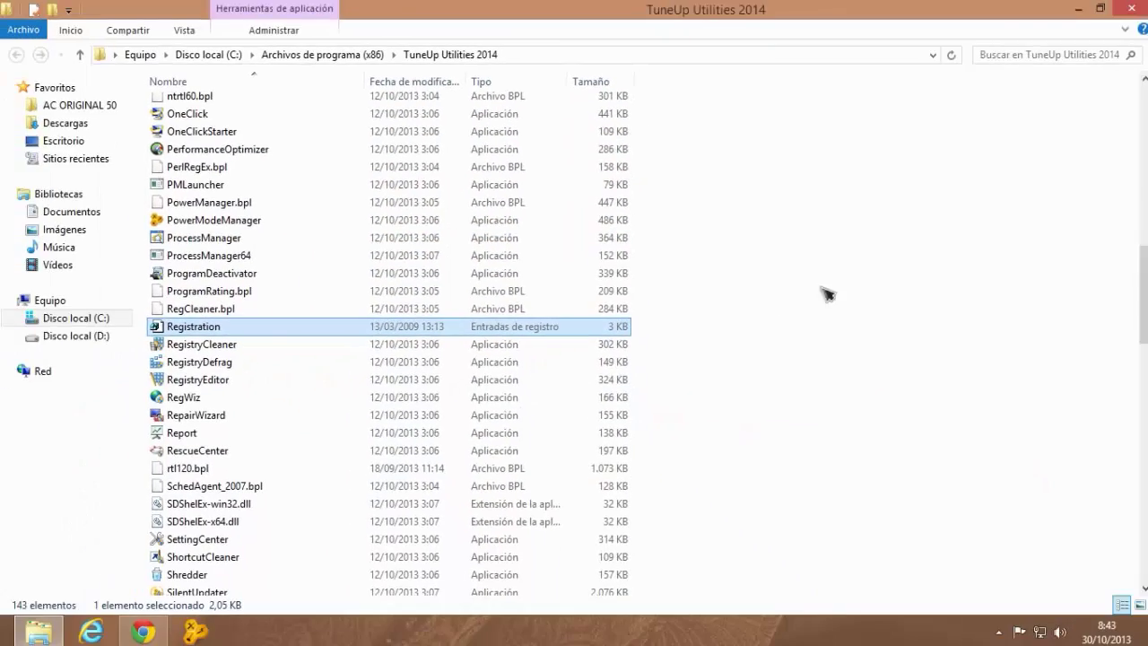
Step: Close the installation folder and place the extracted Tune Up Utilities 2014 folder below the TuneUp shortcuts on the desktop
click(1132, 9)
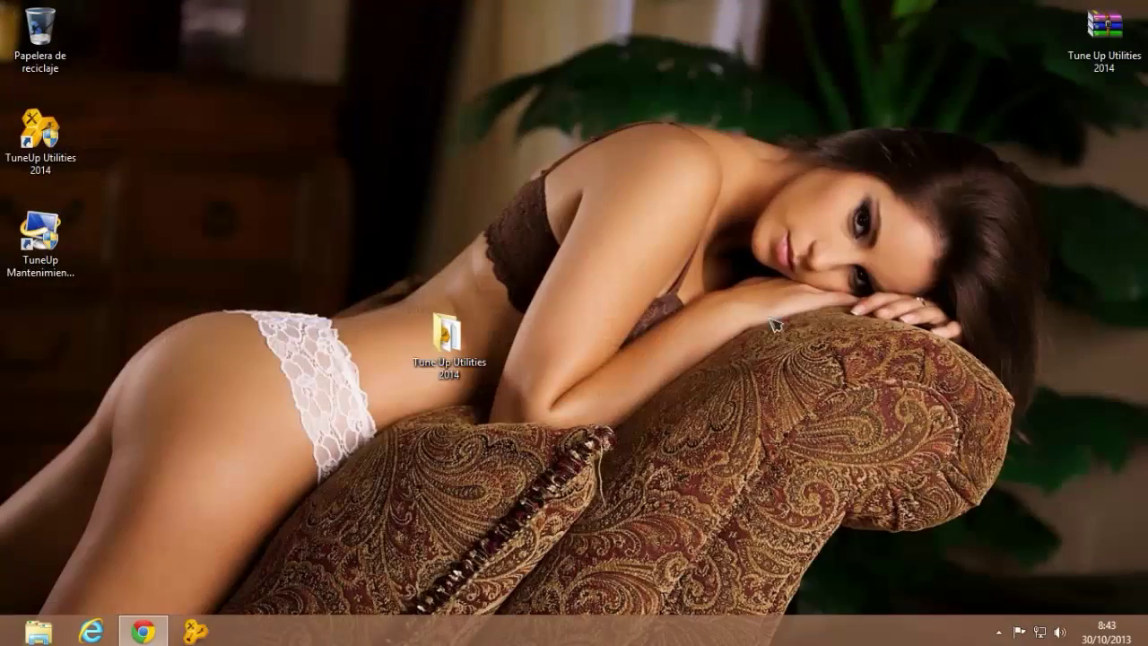
drag(447, 337, 54, 350)
click(188, 377)
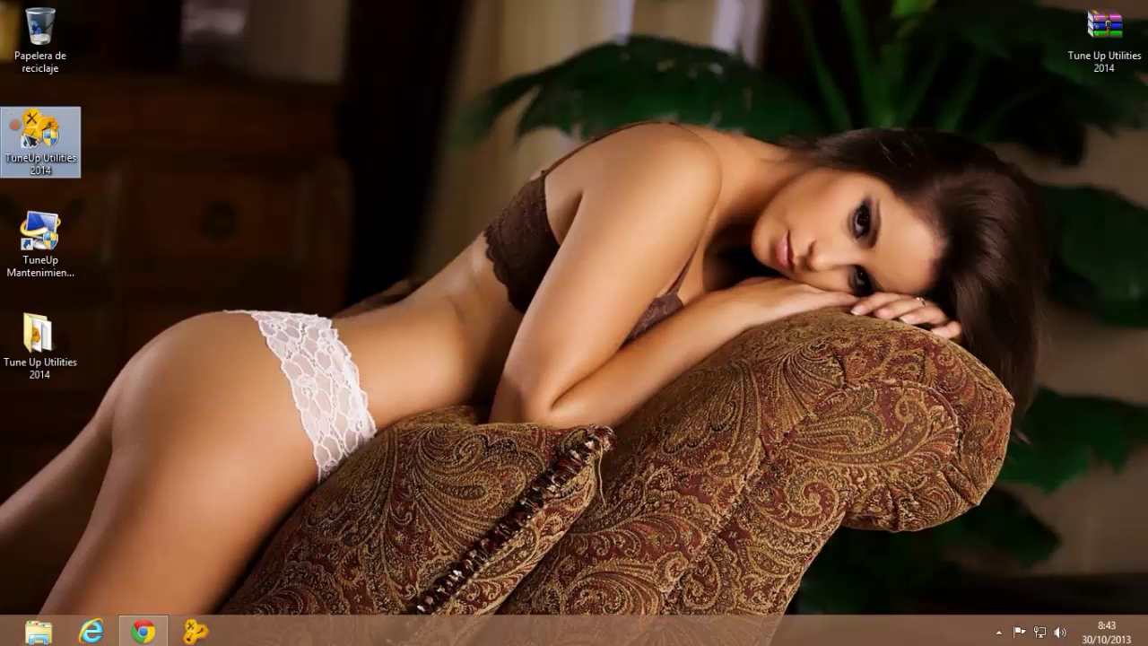
Step: Run TuneUp Utilities 2014 as administrator from its desktop shortcut and postpone the update check with the 14-day reminder
right_click(36, 139)
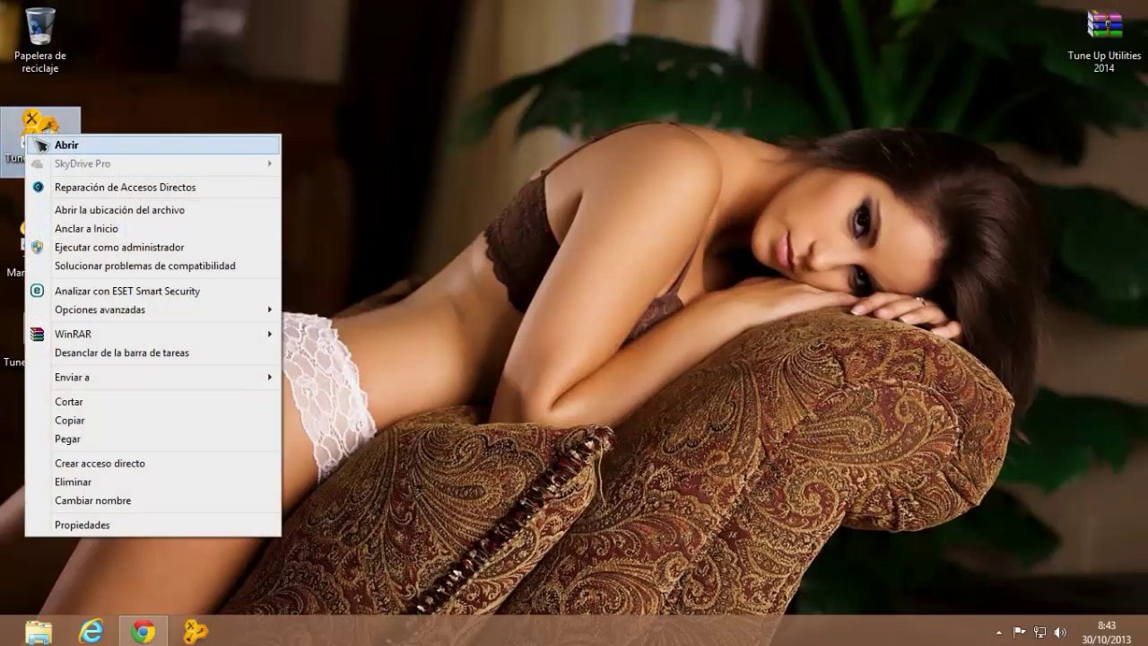
click(88, 250)
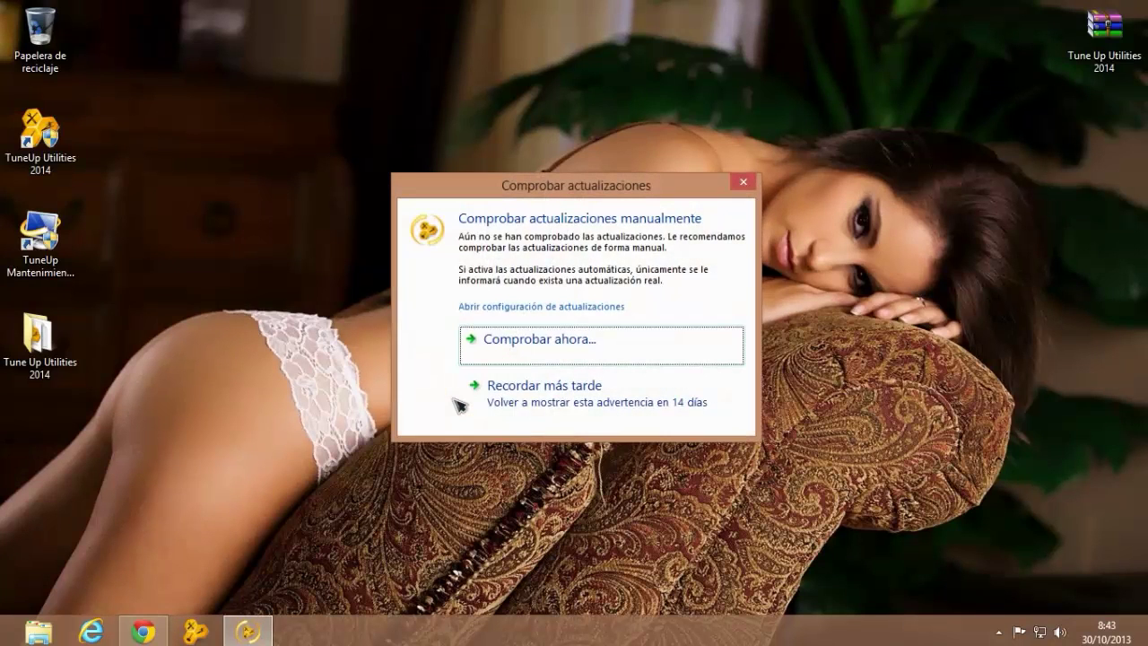
click(521, 403)
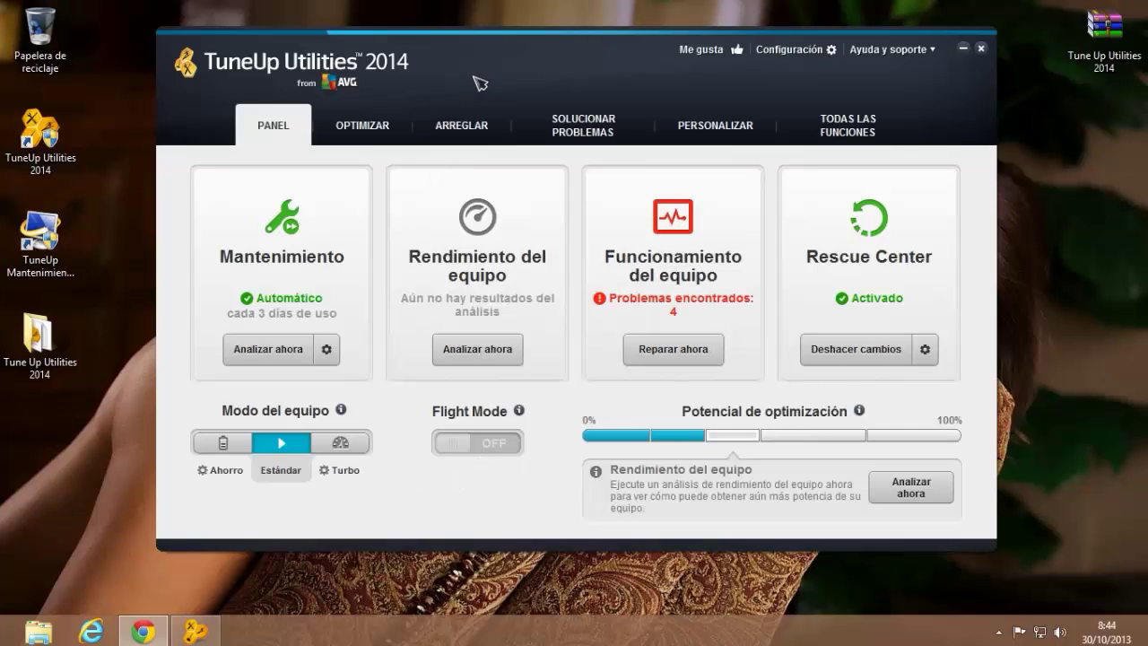
Step: Look through the optimizing, cleanup, problem-solving and all-functions pages of TuneUp Utilities
click(364, 133)
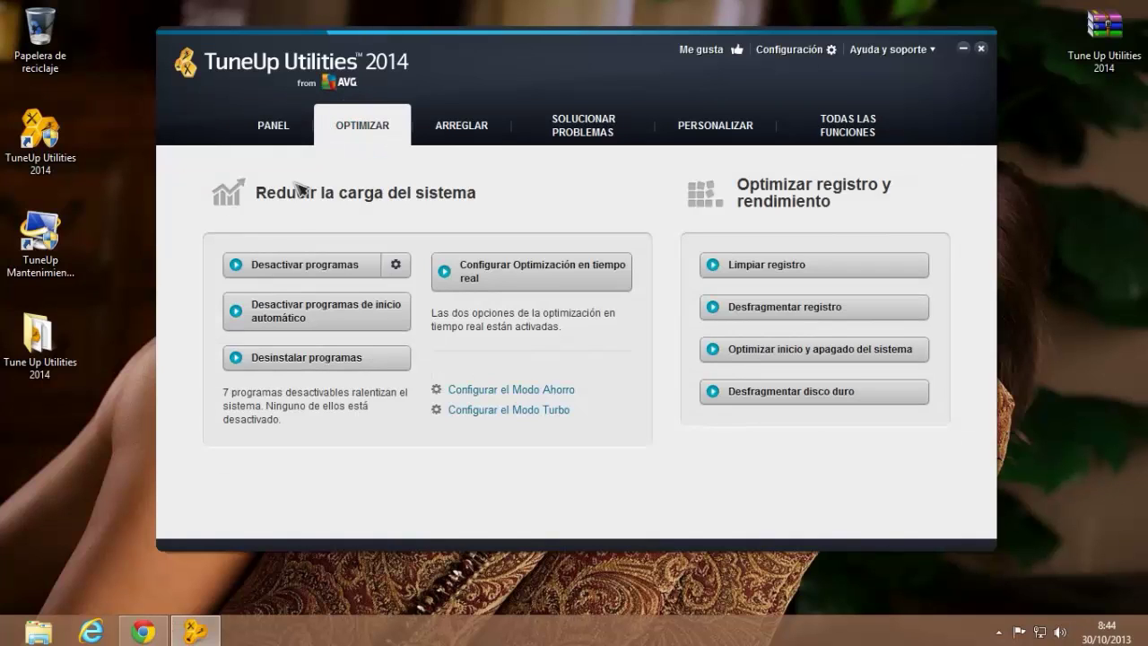
click(467, 140)
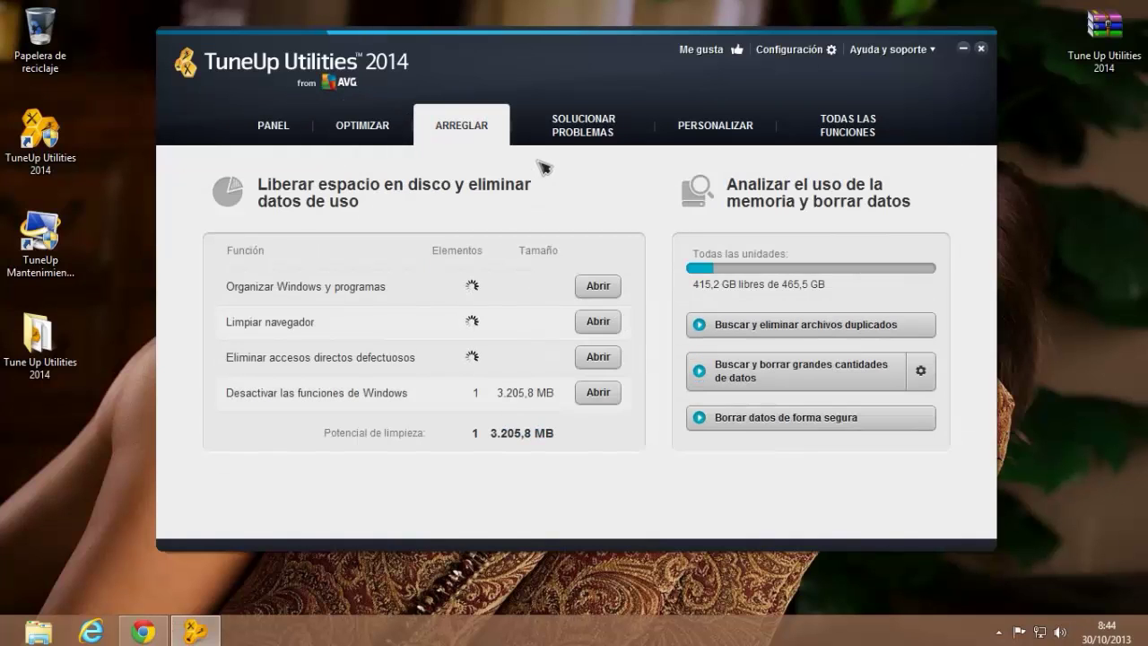
click(563, 133)
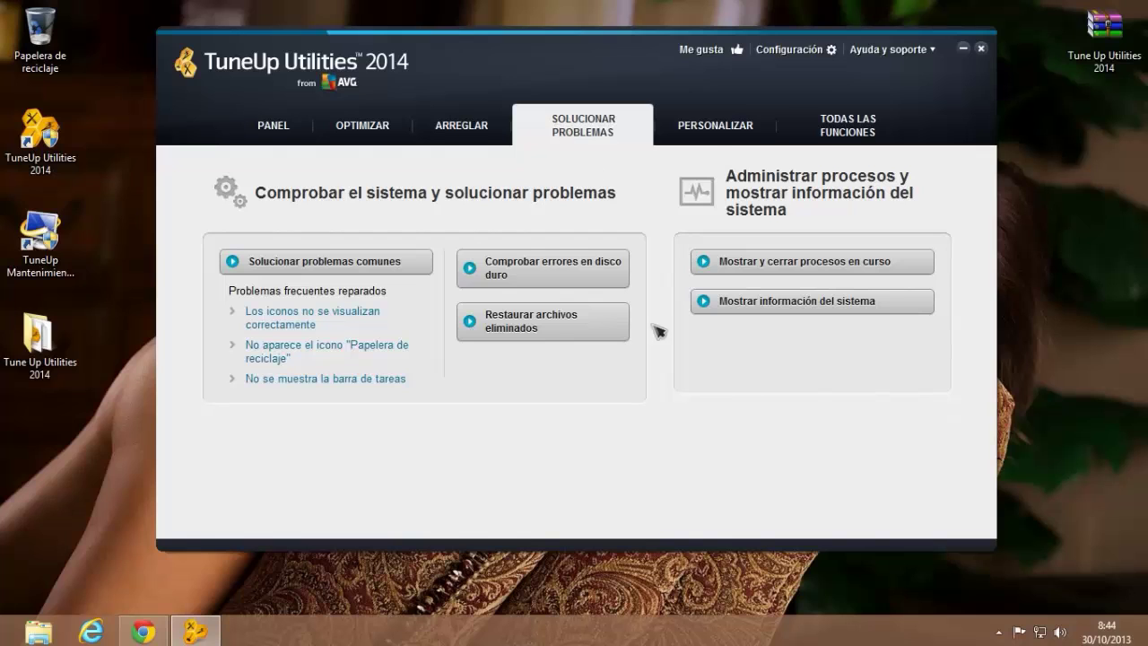
click(848, 127)
Step: Check the version and licence details in the product information, return to the main overview and close TuneUp Utilities
click(924, 49)
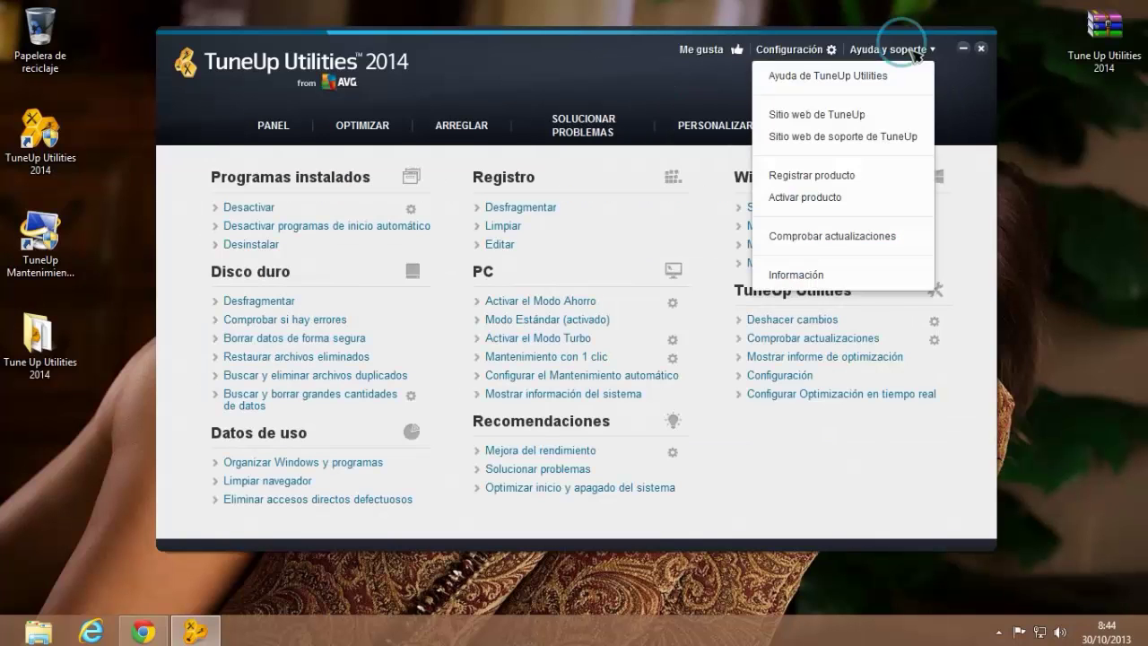
click(799, 269)
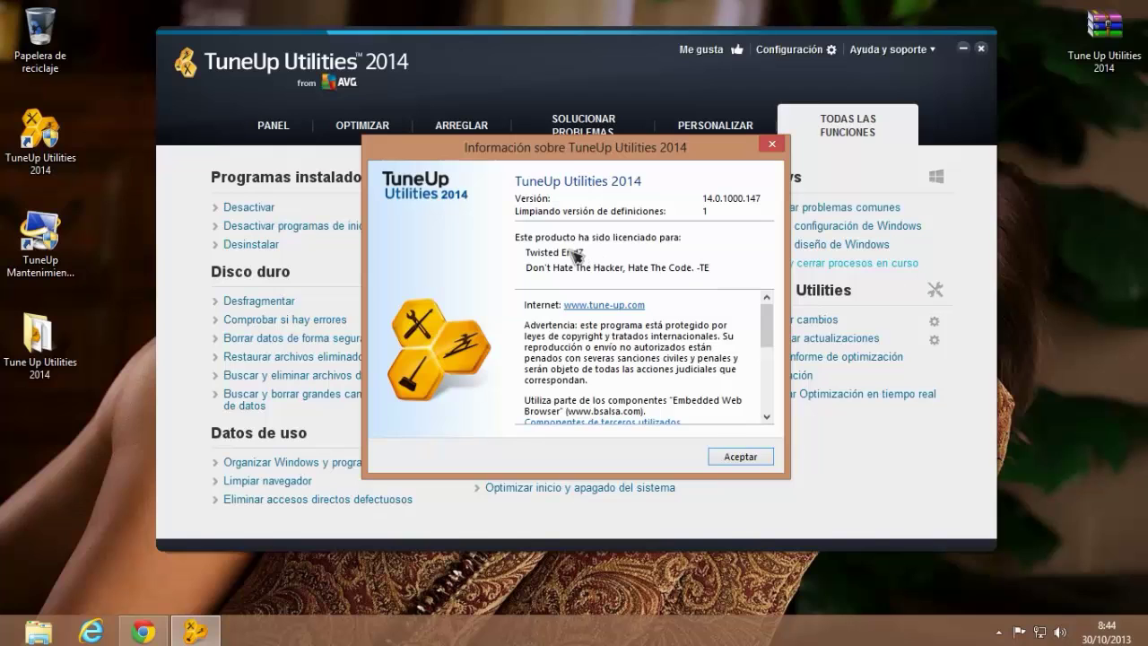
click(737, 457)
click(283, 130)
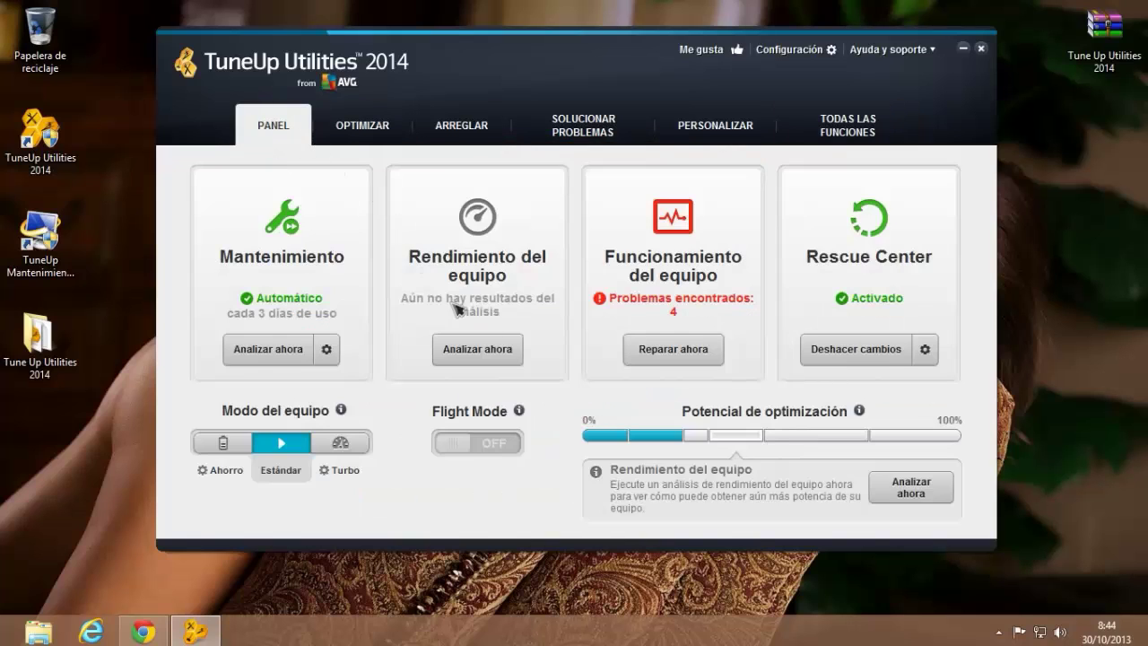
click(982, 47)
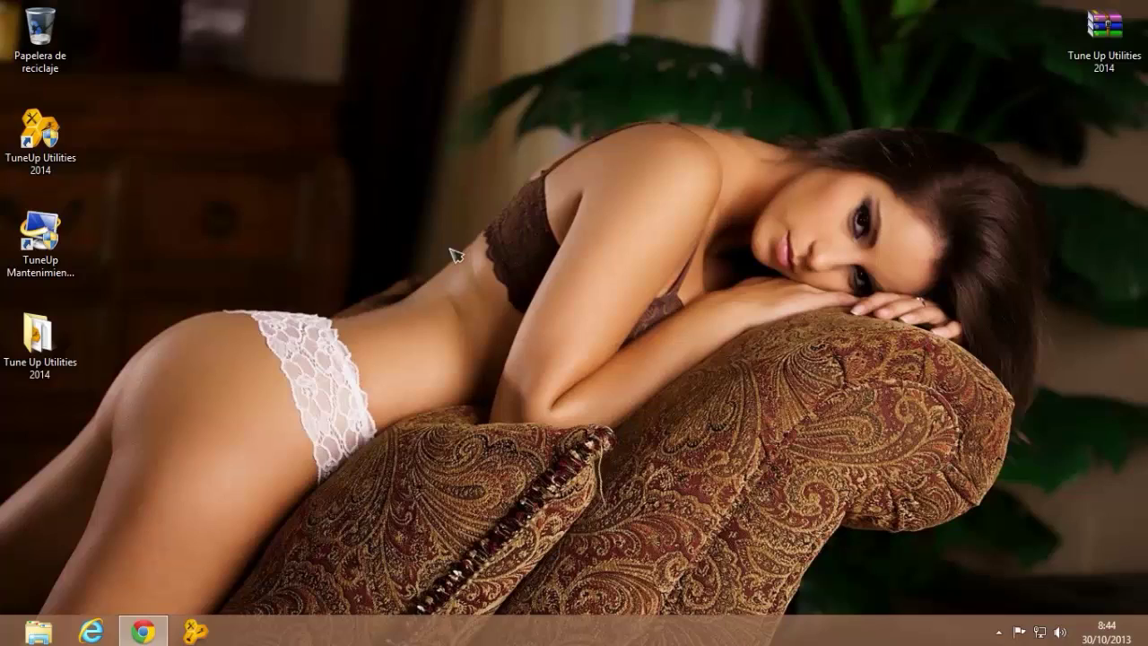
Step: Delete the RegWiz application from the TuneUp Utilities 2014 installation folder and close the folder window
right_click(53, 134)
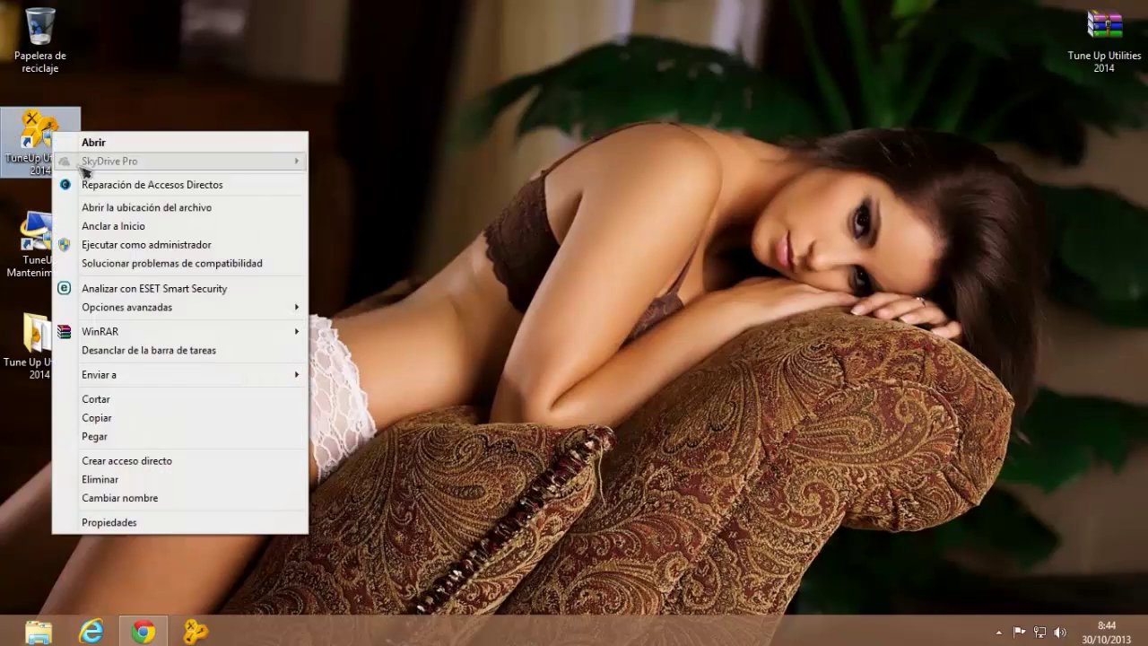
click(103, 208)
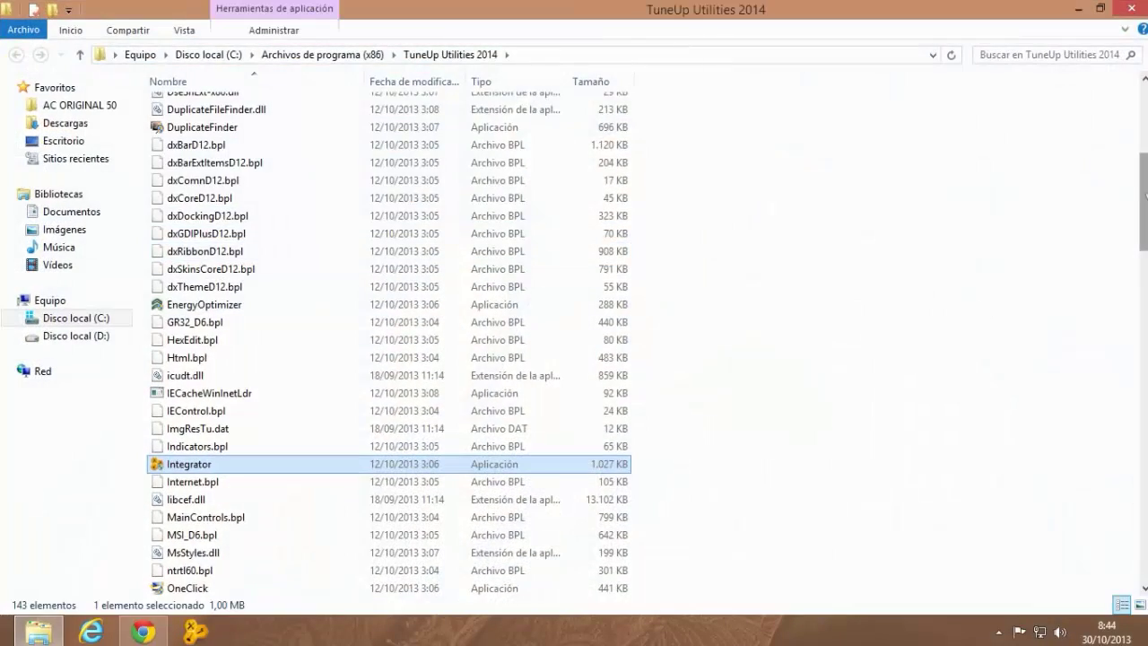
drag(1145, 196, 1123, 314)
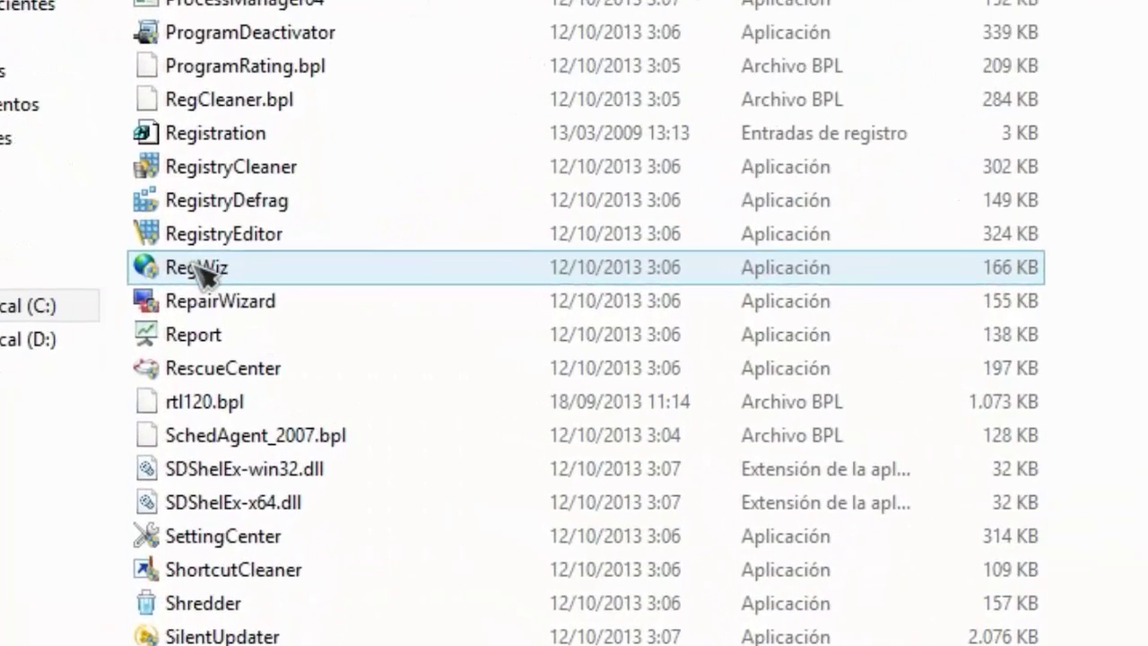
click(194, 299)
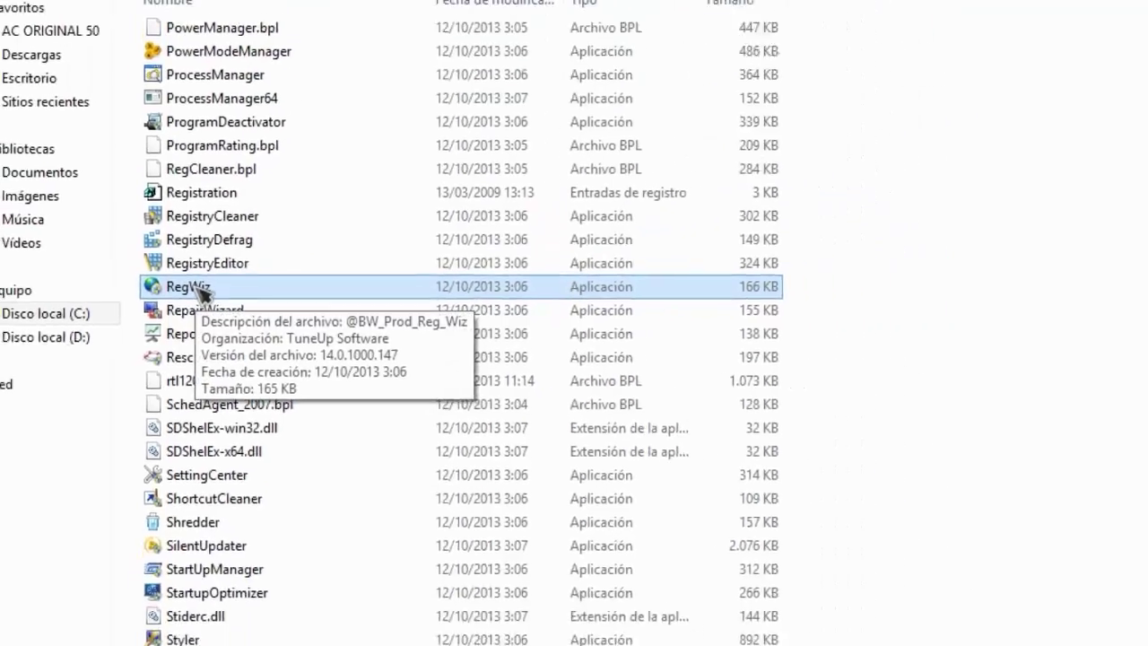
right_click(217, 281)
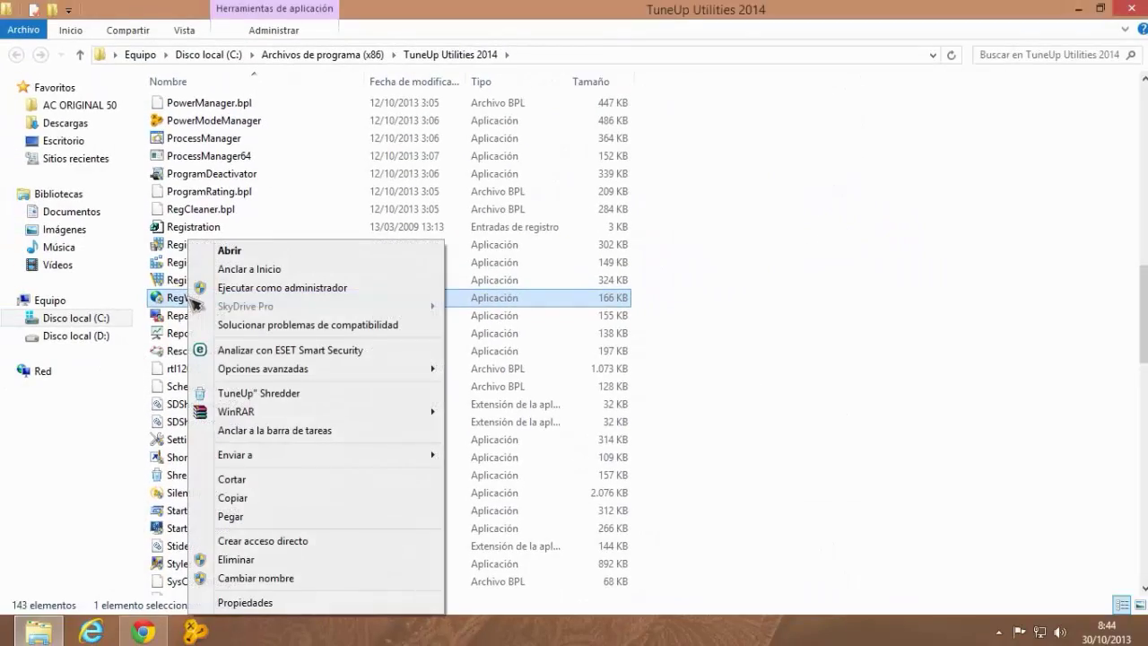
click(234, 559)
click(1127, 9)
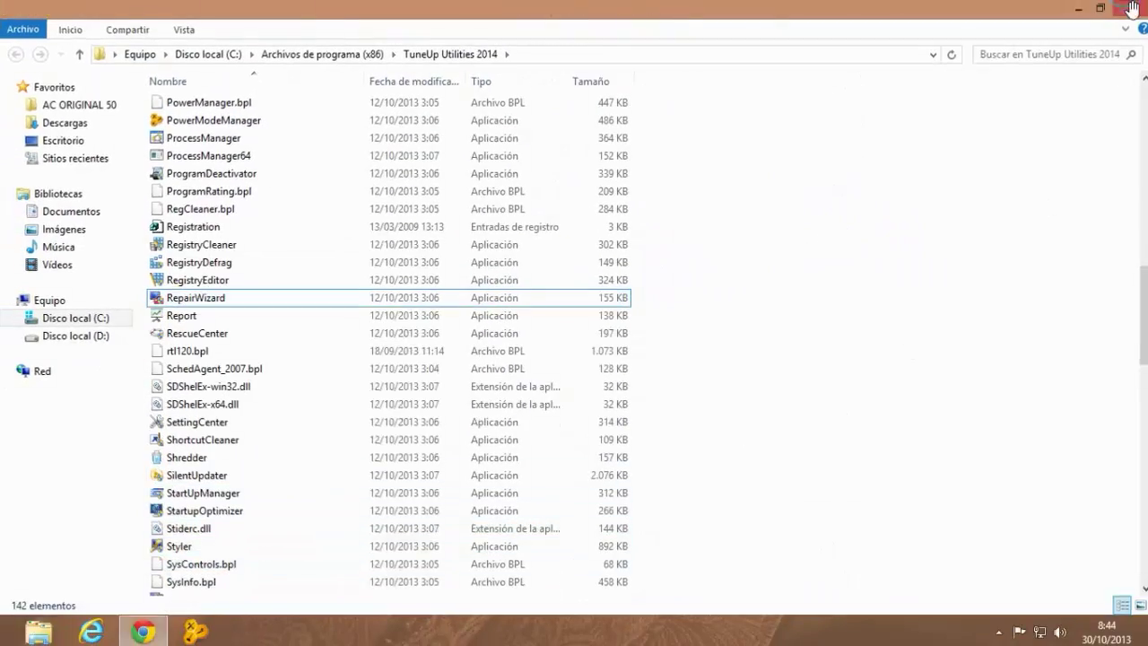